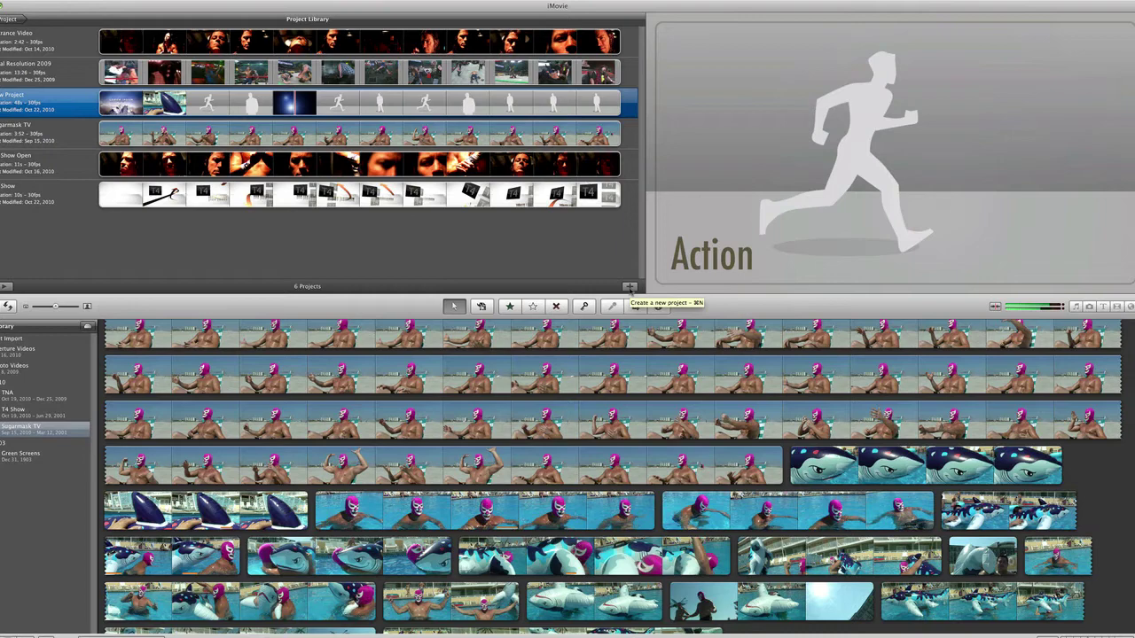
# - Preview the Epic Drama, Documentary and Blockbuster trailer templates without creating a project
pyautogui.click(630, 289)
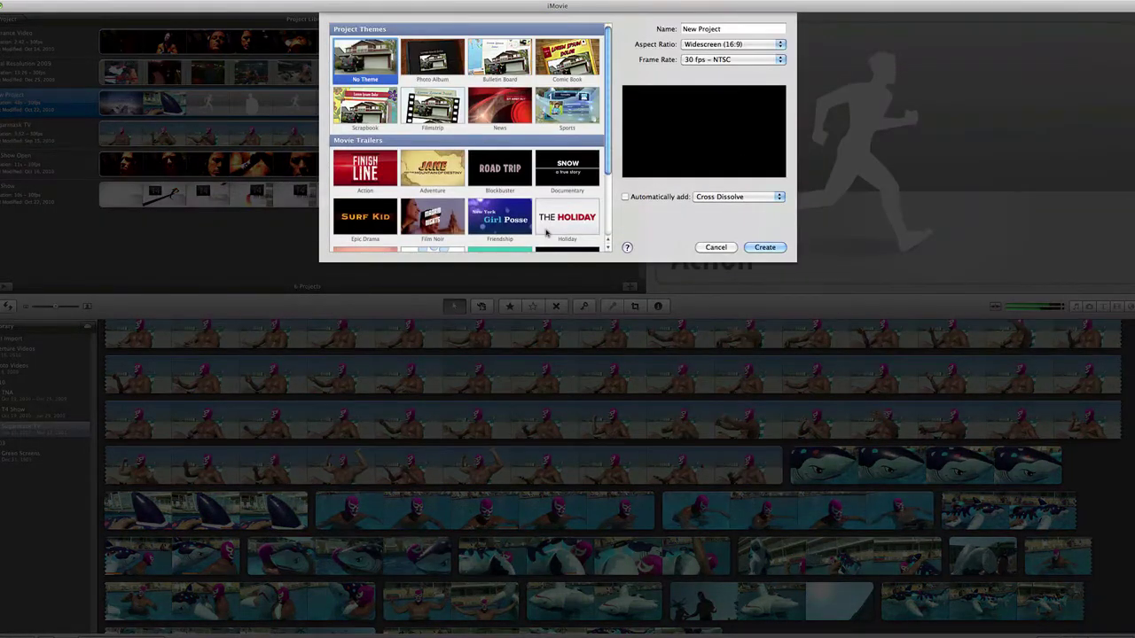
pyautogui.click(700, 247)
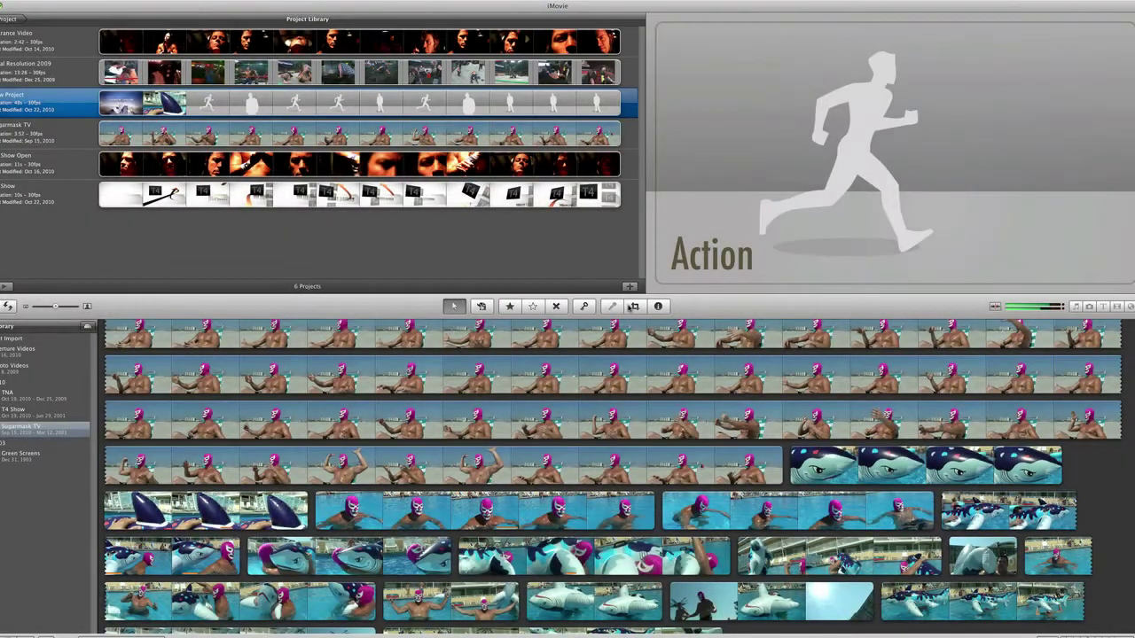
pyautogui.click(630, 288)
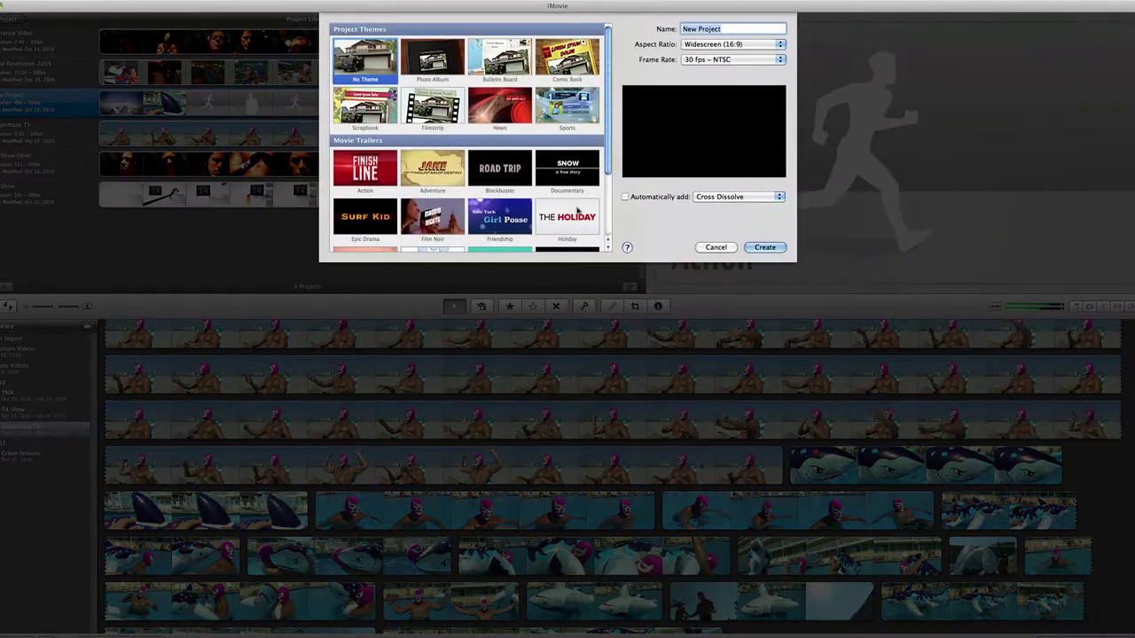
pyautogui.scroll(-3, 550, 169)
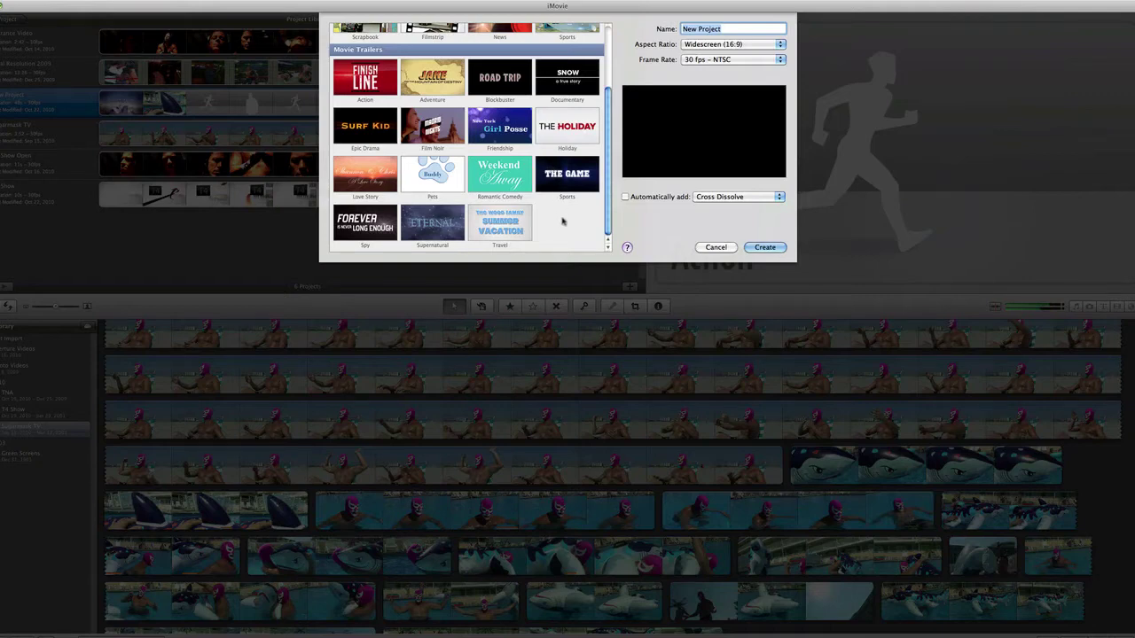
pyautogui.click(376, 140)
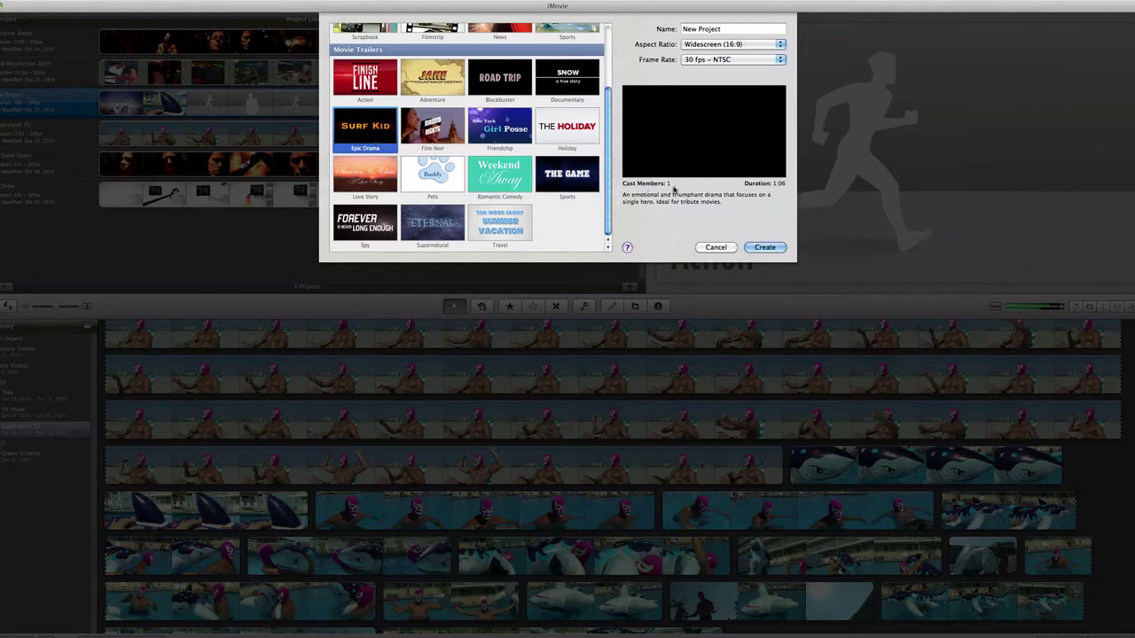
pyautogui.click(557, 69)
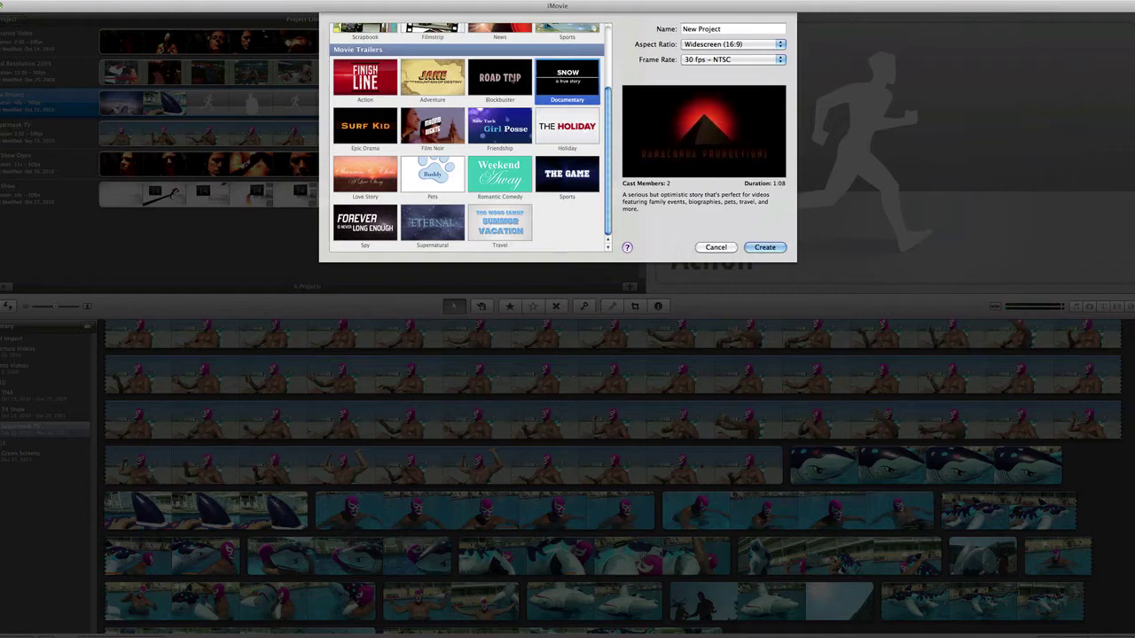
pyautogui.click(510, 78)
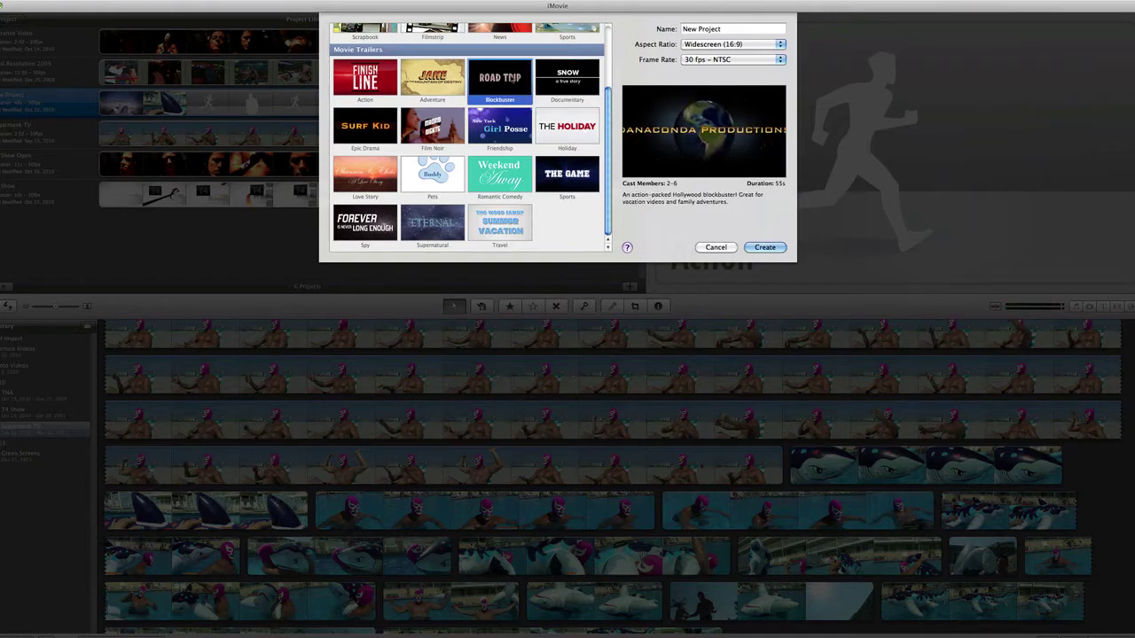
pyautogui.click(716, 247)
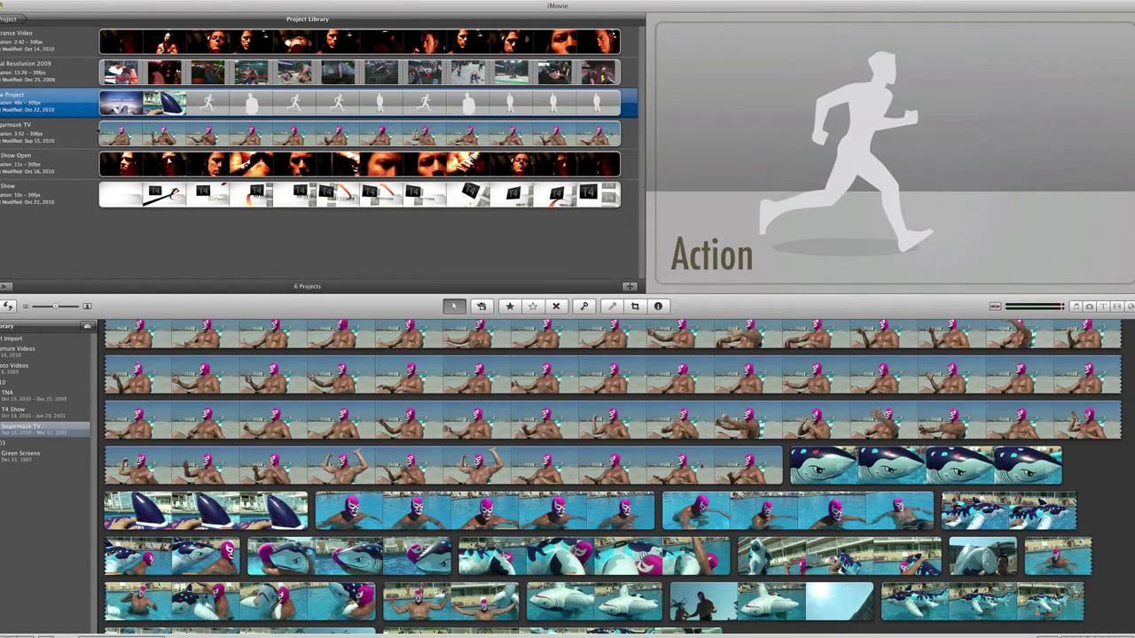
# - Open the Sports trailer and set movie name 'I chose me', release date 'Summer 2011'
pyautogui.doubleClick(61, 111)
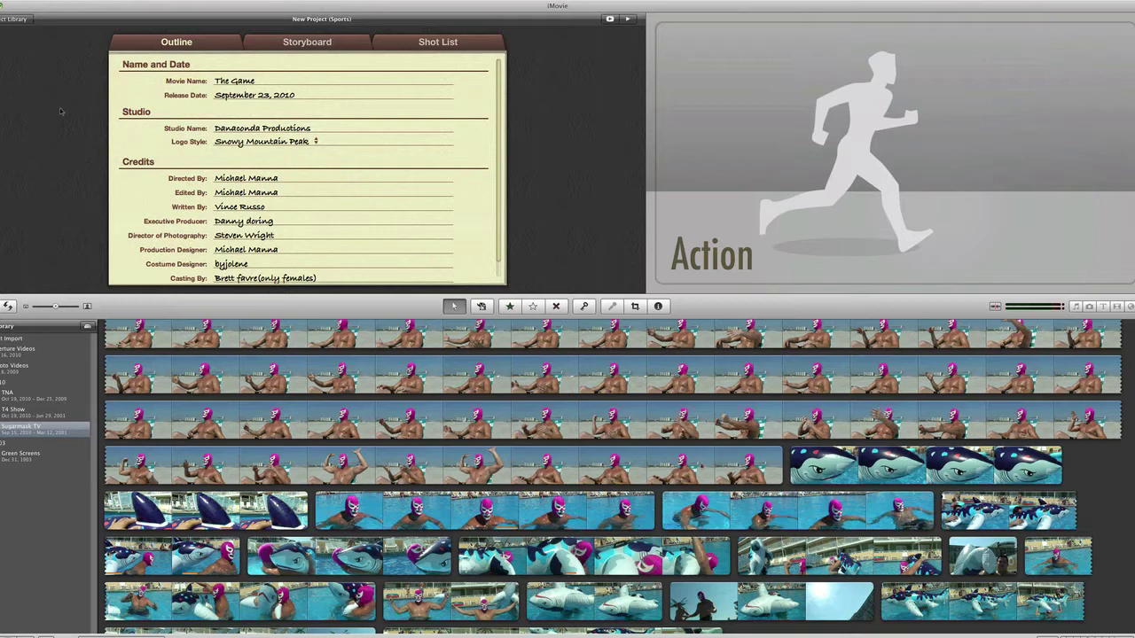
pyautogui.click(235, 80)
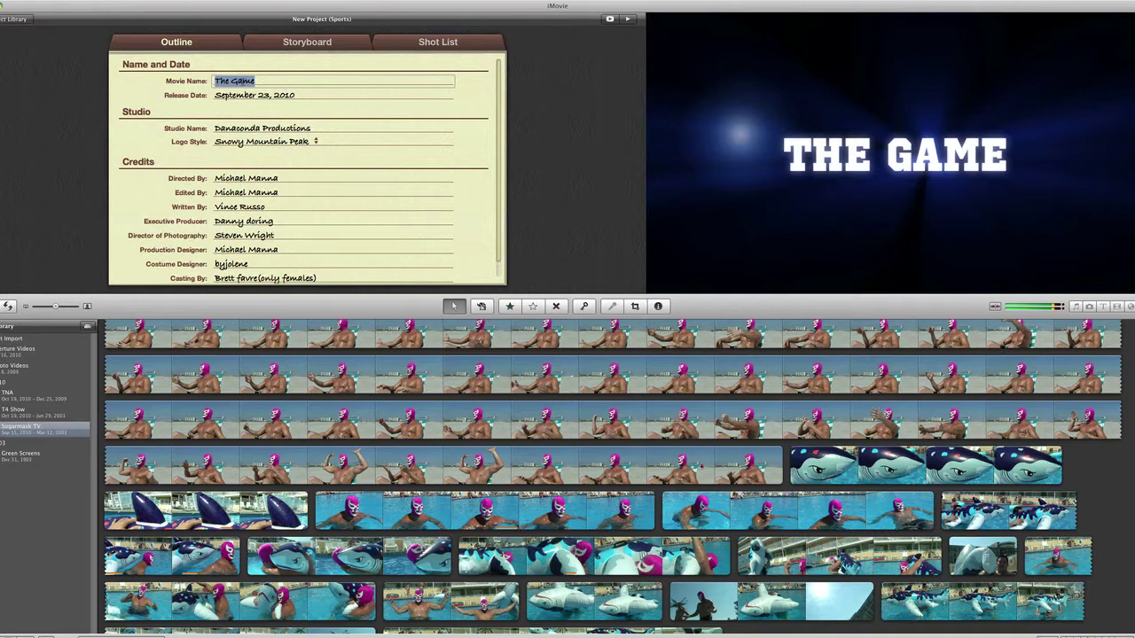
pyautogui.write('I chos')
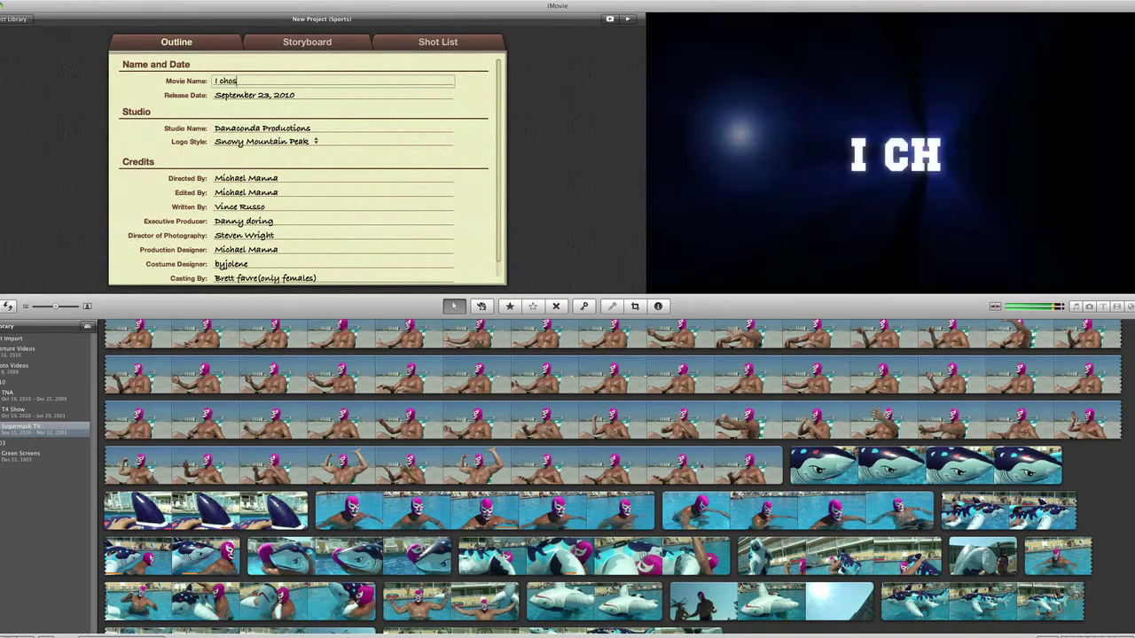
pyautogui.write('e me')
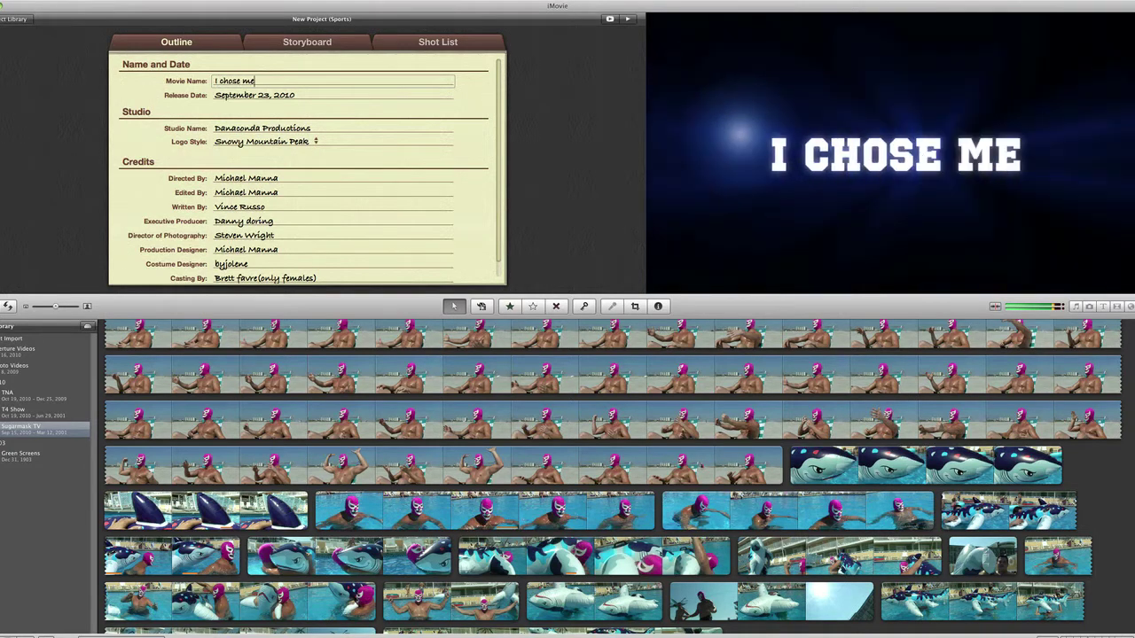
pyautogui.press('Tab')
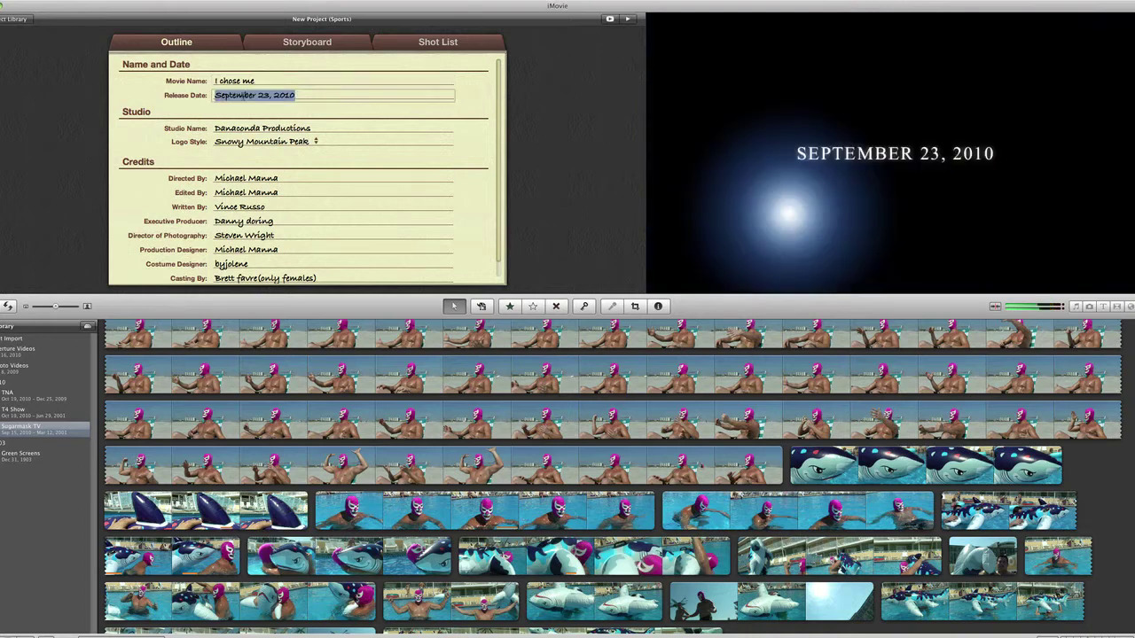
pyautogui.write('S')
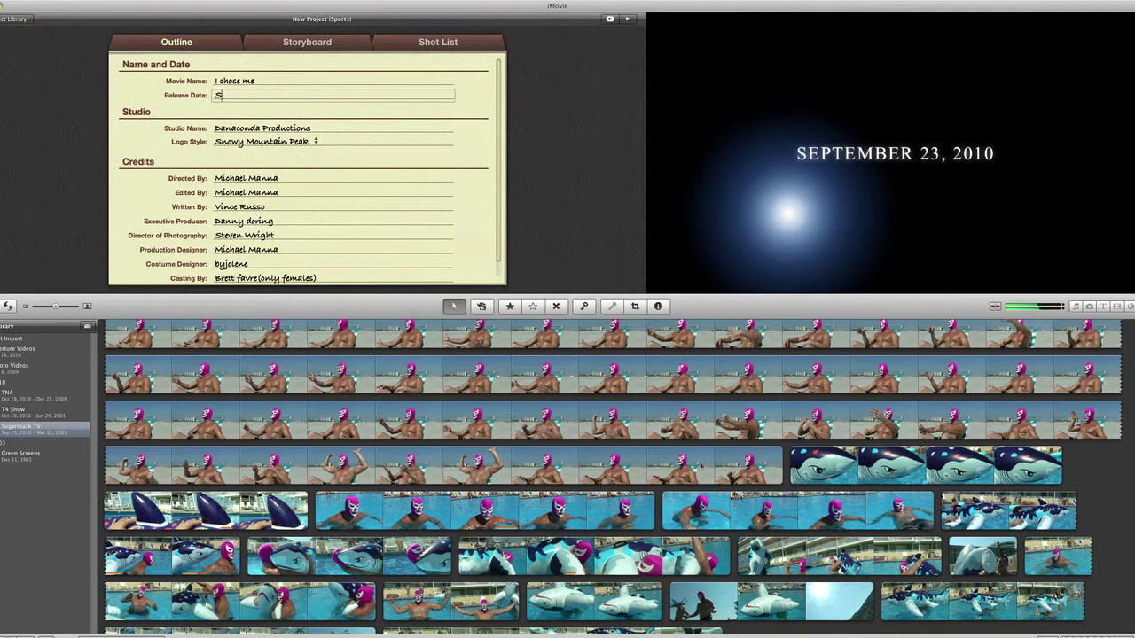
pyautogui.write('ummer 2011')
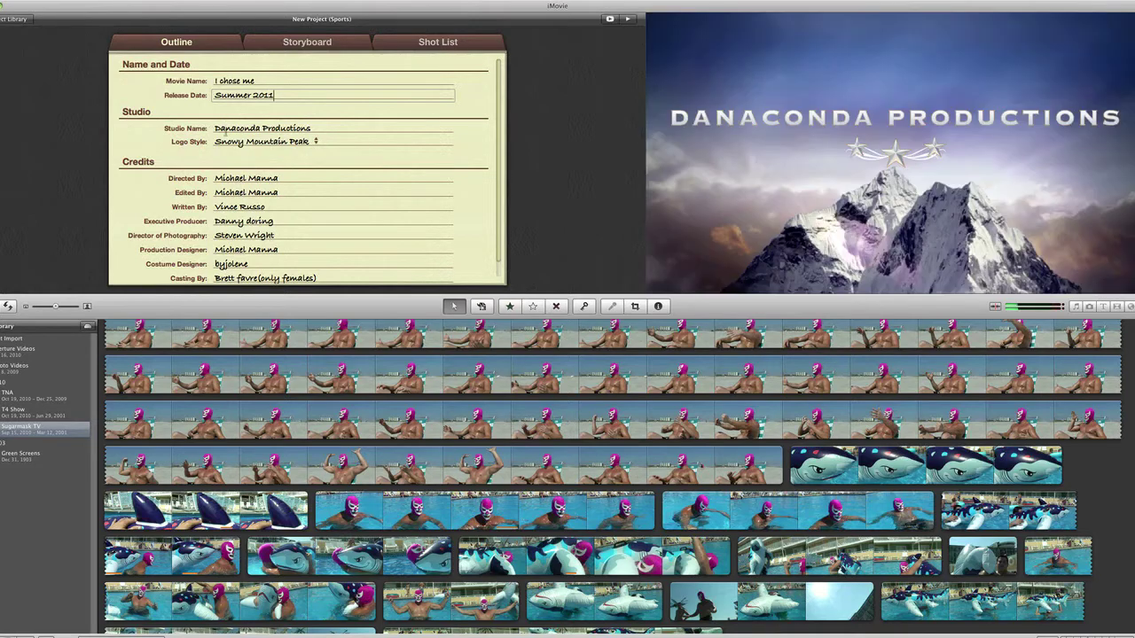
pyautogui.press('Tab')
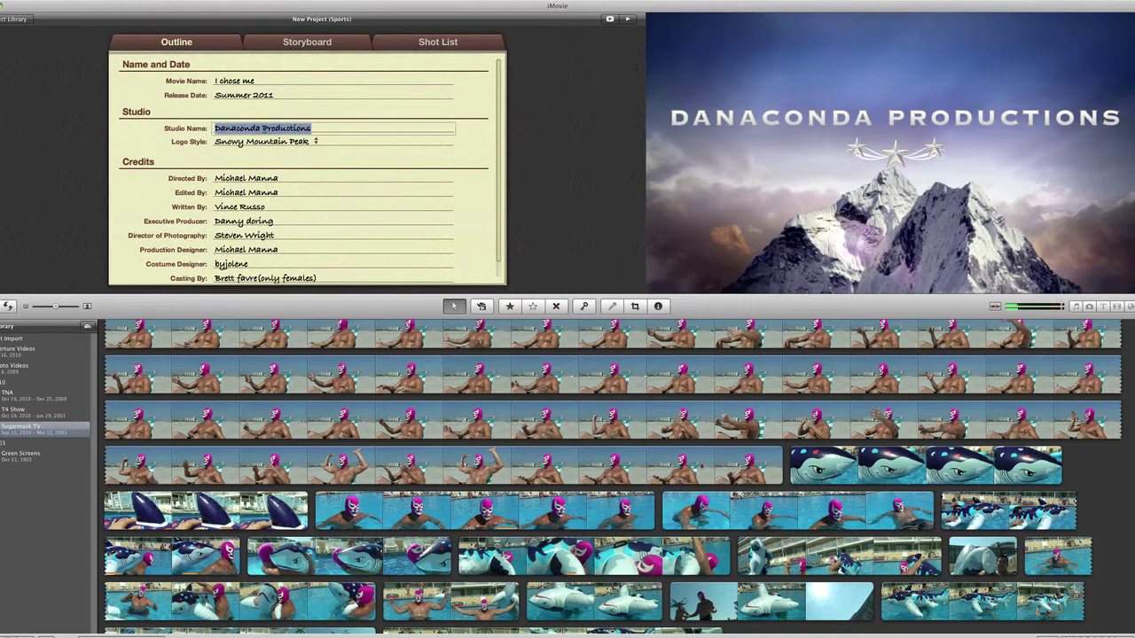
# - Try several studio logo styles, settling on Glowing Pyramid
pyautogui.click(276, 142)
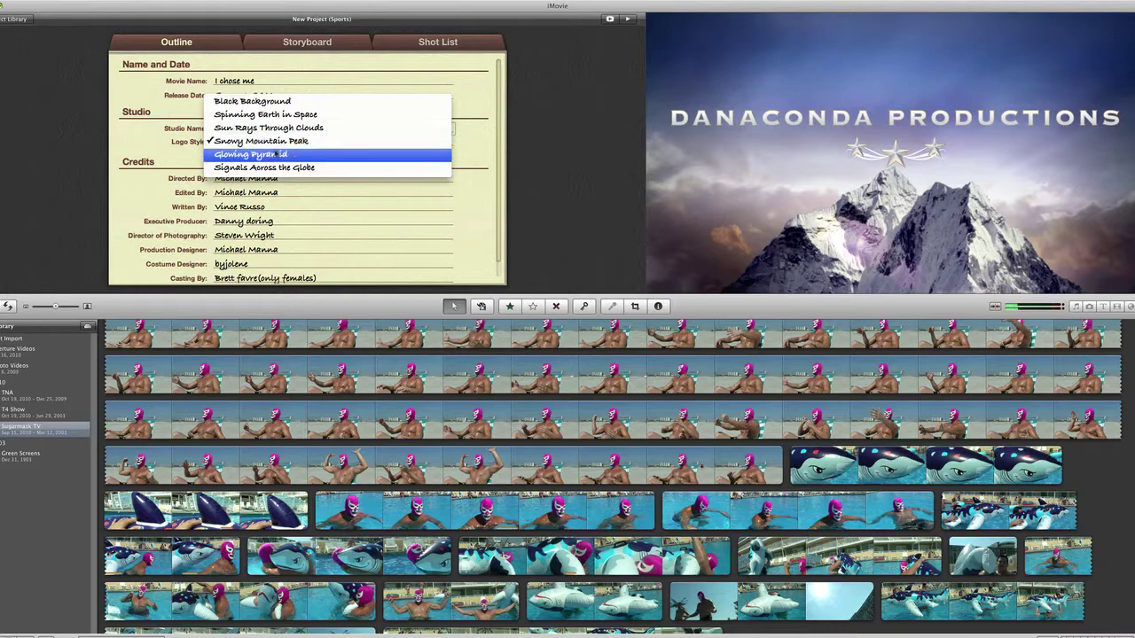
pyautogui.click(276, 154)
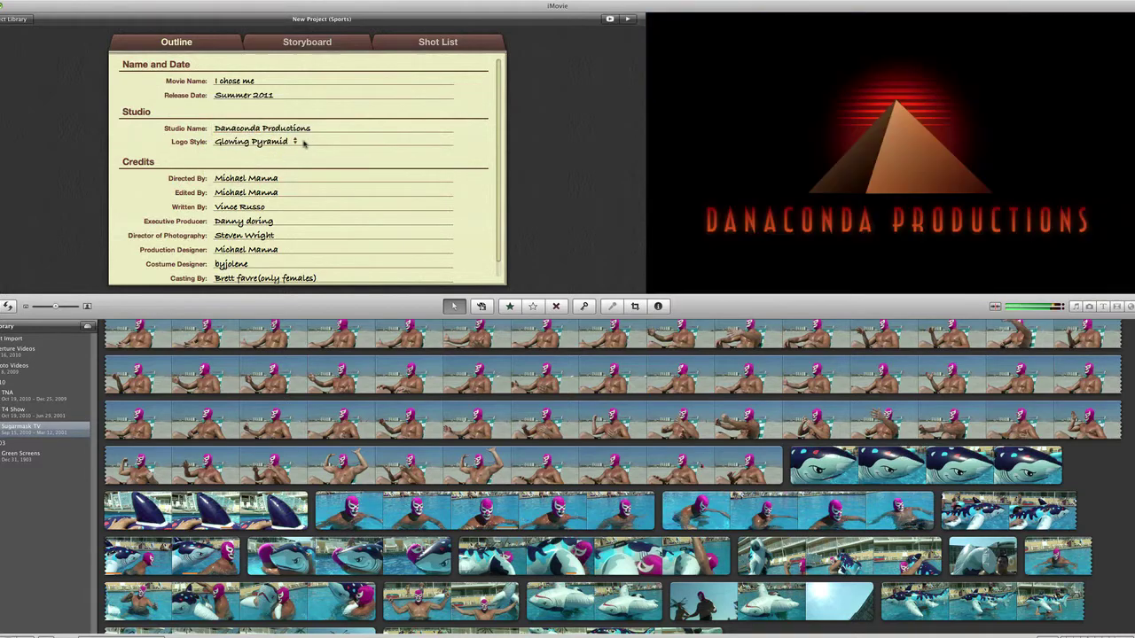
pyautogui.click(304, 142)
pyautogui.click(300, 88)
pyautogui.click(296, 142)
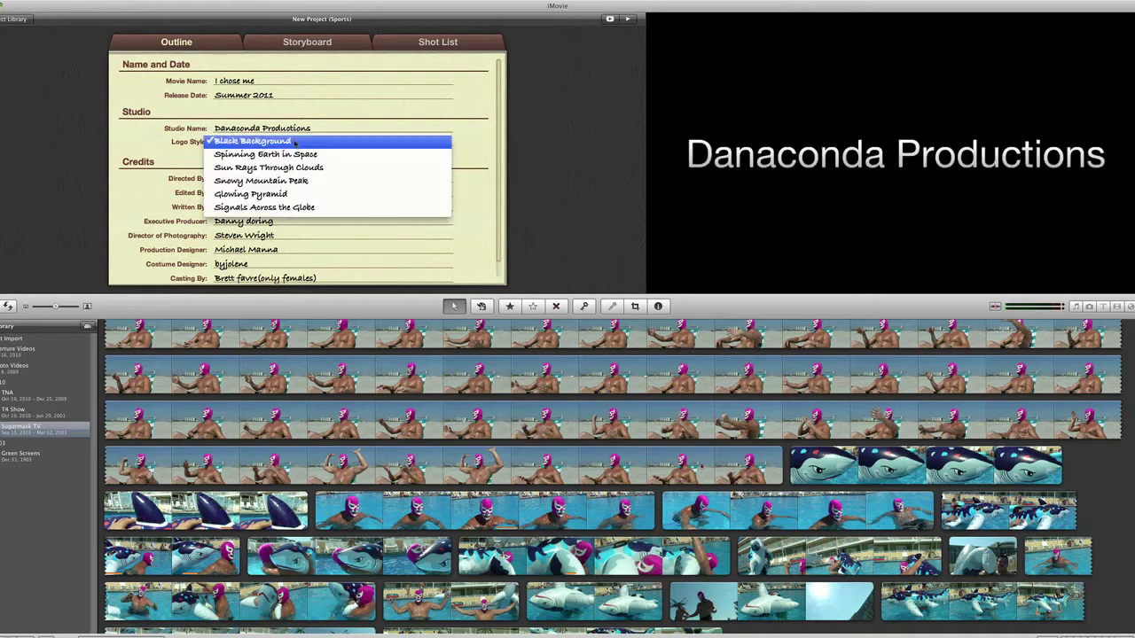
pyautogui.click(295, 155)
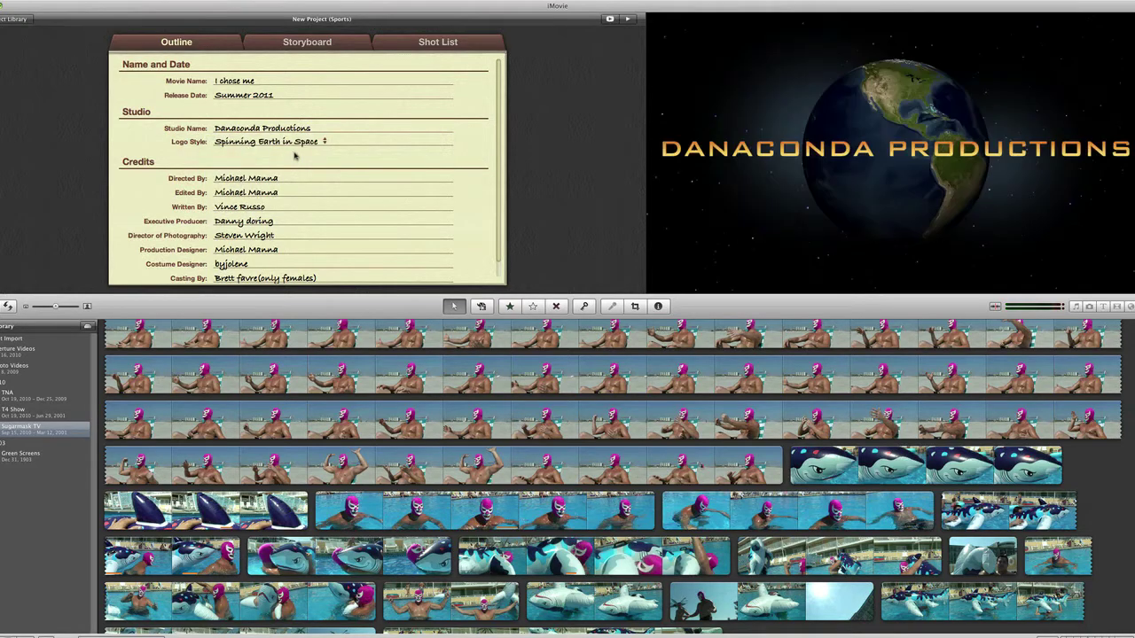
pyautogui.click(301, 144)
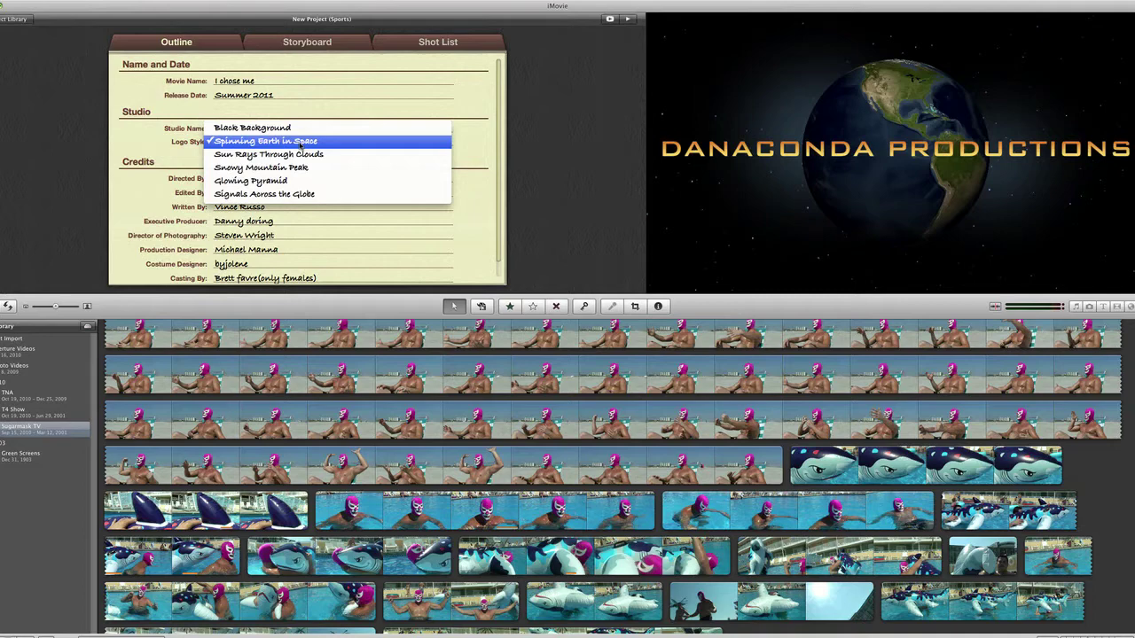
pyautogui.click(300, 193)
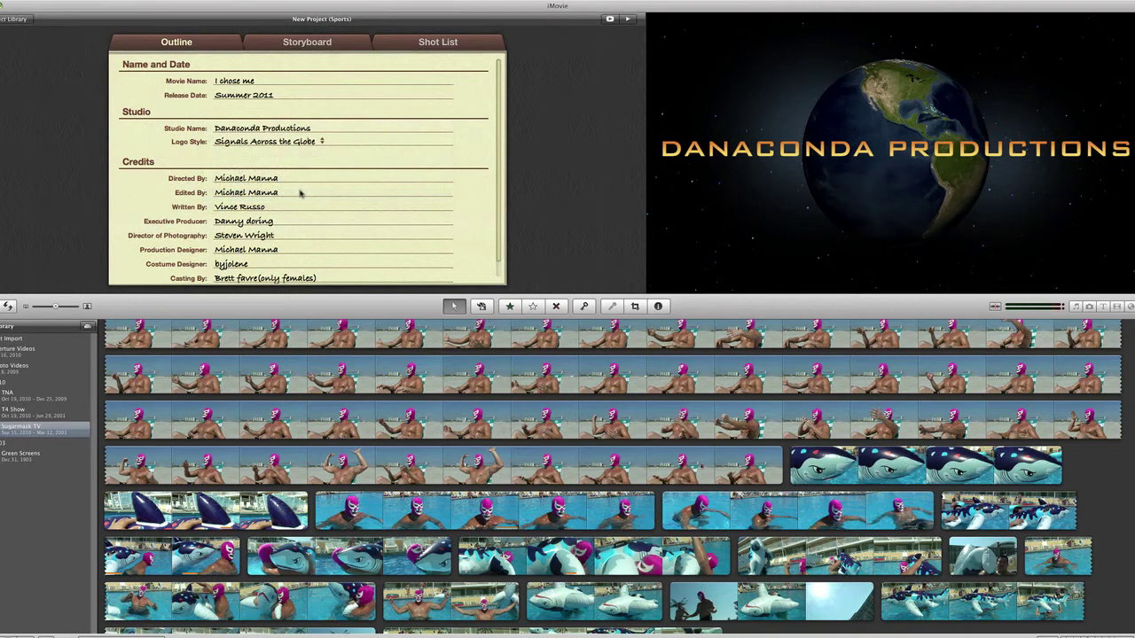
pyautogui.click(307, 141)
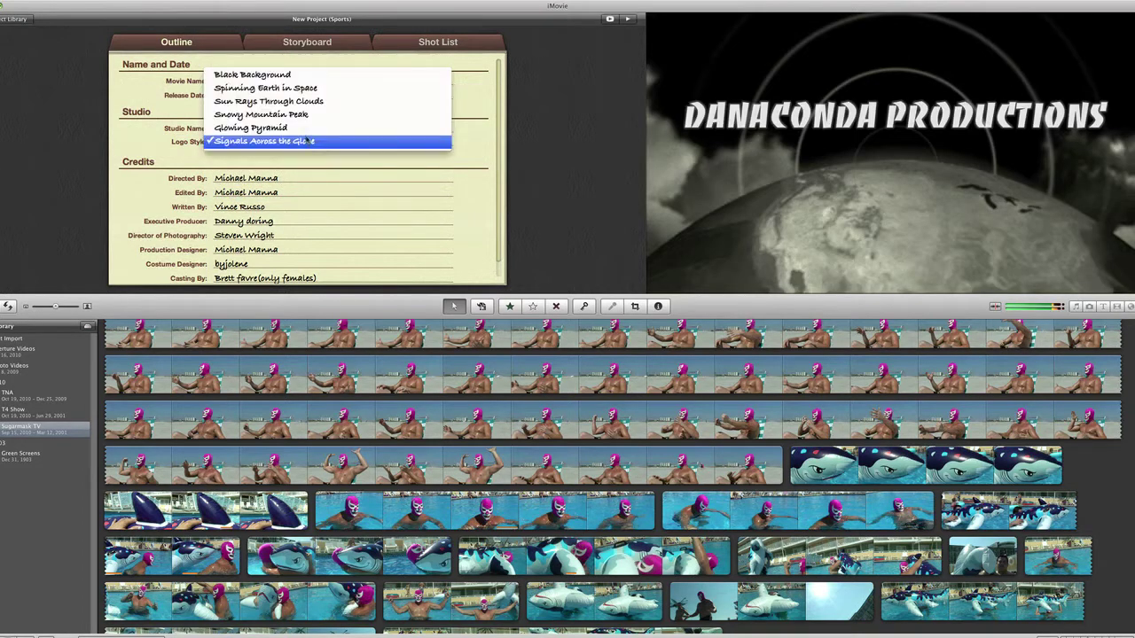
pyautogui.click(306, 128)
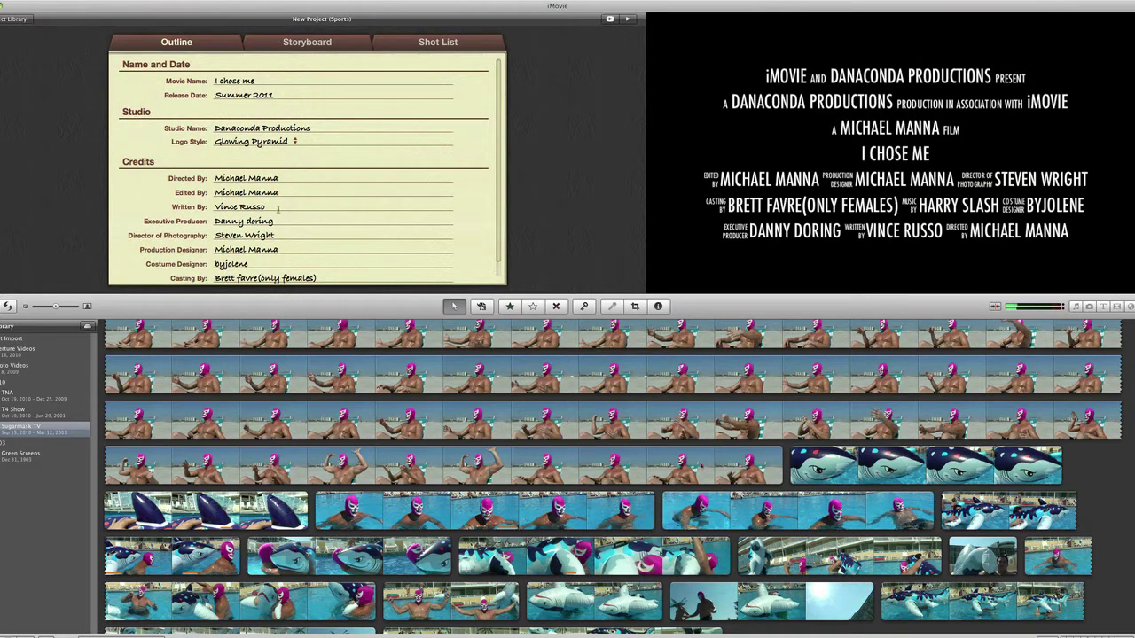
# - Preview the I CHOSE ME title, then show the trailer's Storyboard
pyautogui.scroll(-2, 333, 226)
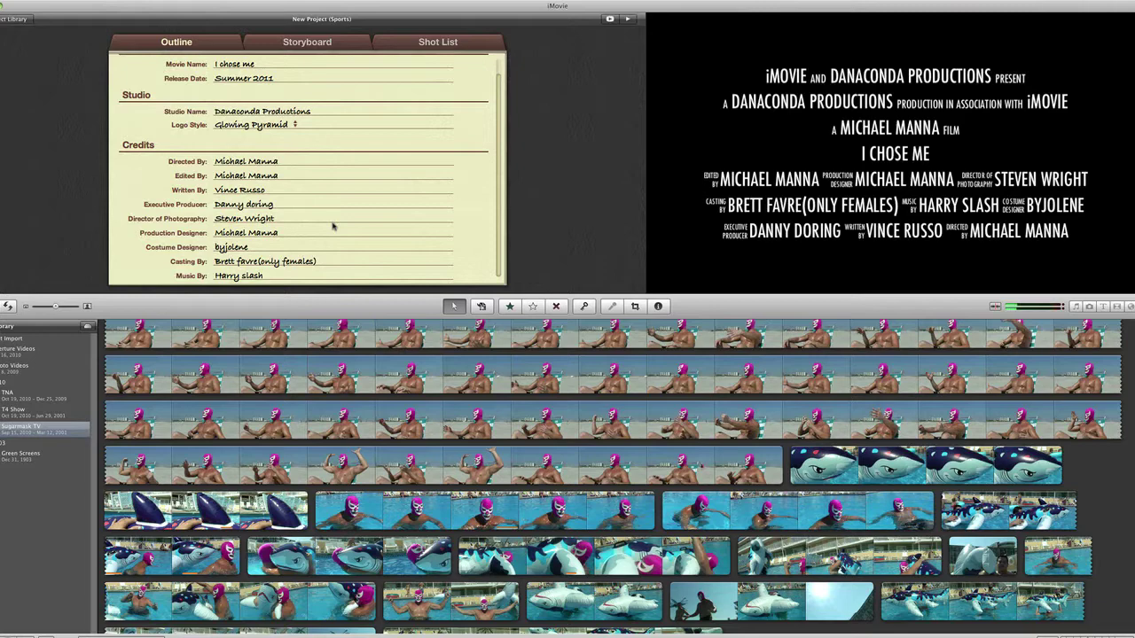
pyautogui.press('Tab')
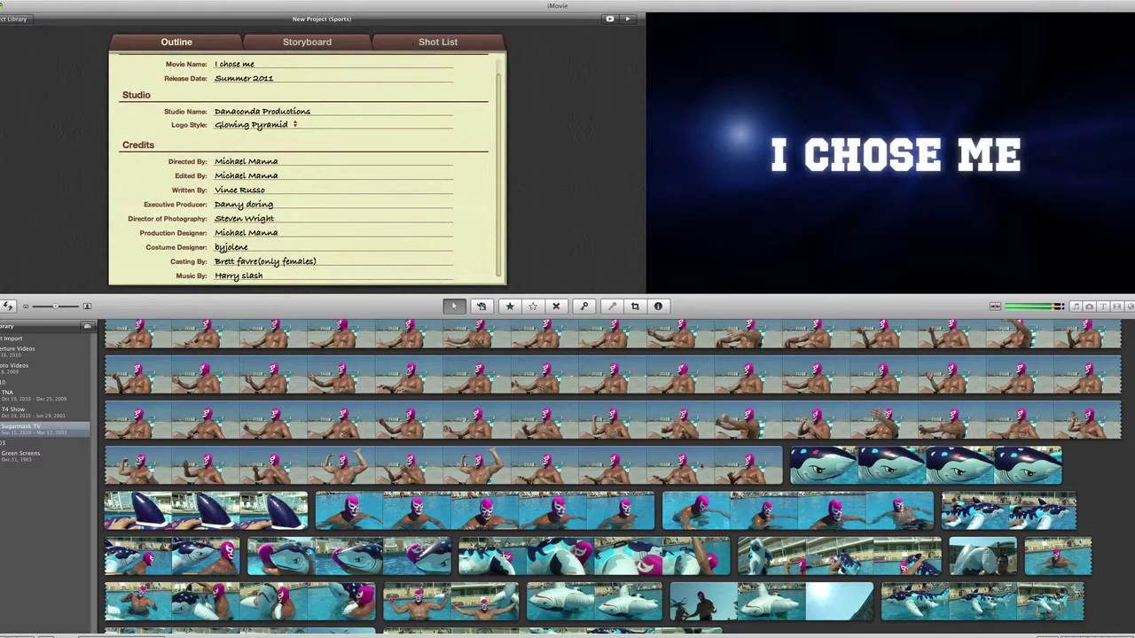
pyautogui.click(360, 44)
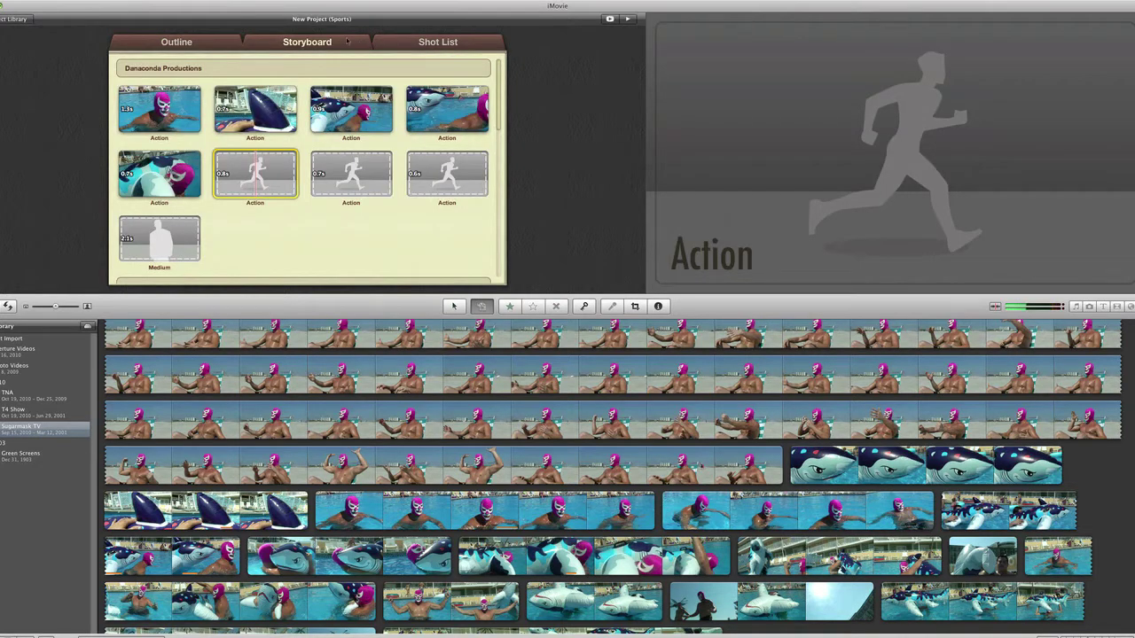
# - Play the trailer preview and scroll through the storyboard sections
pyautogui.press('space')
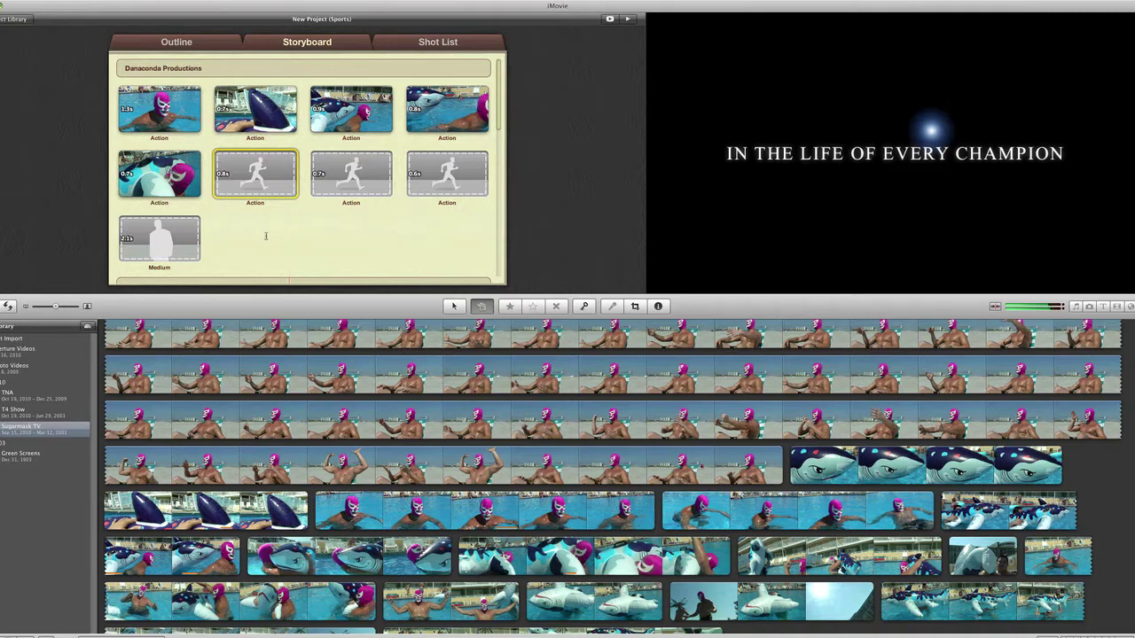
pyautogui.scroll(-10, 265, 236)
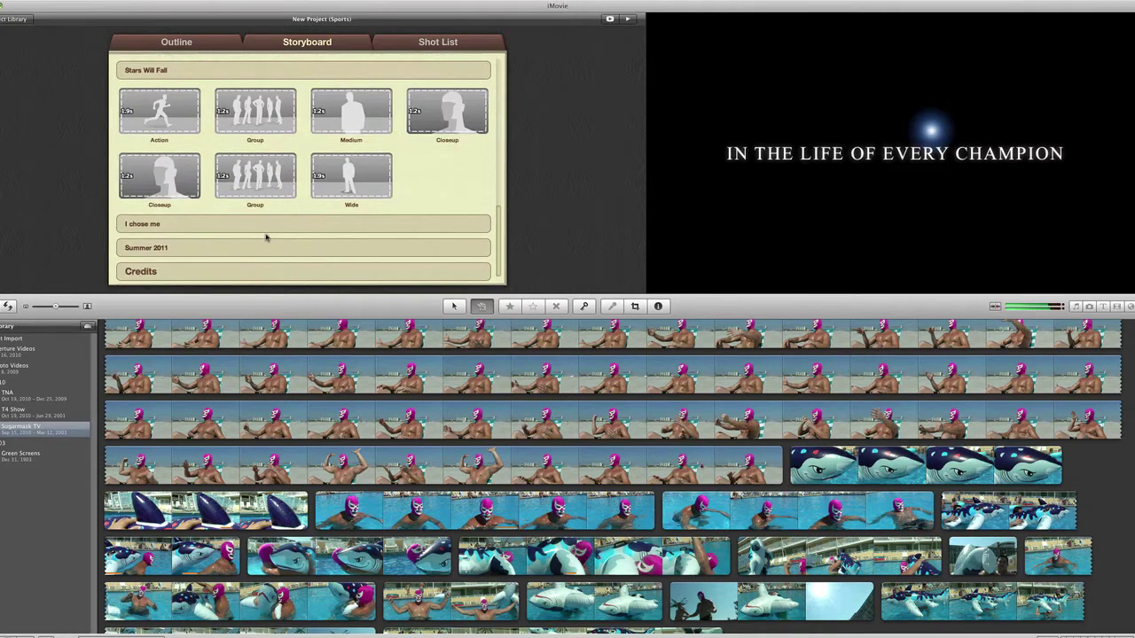
pyautogui.scroll(5, 265, 236)
pyautogui.scroll(3, 265, 235)
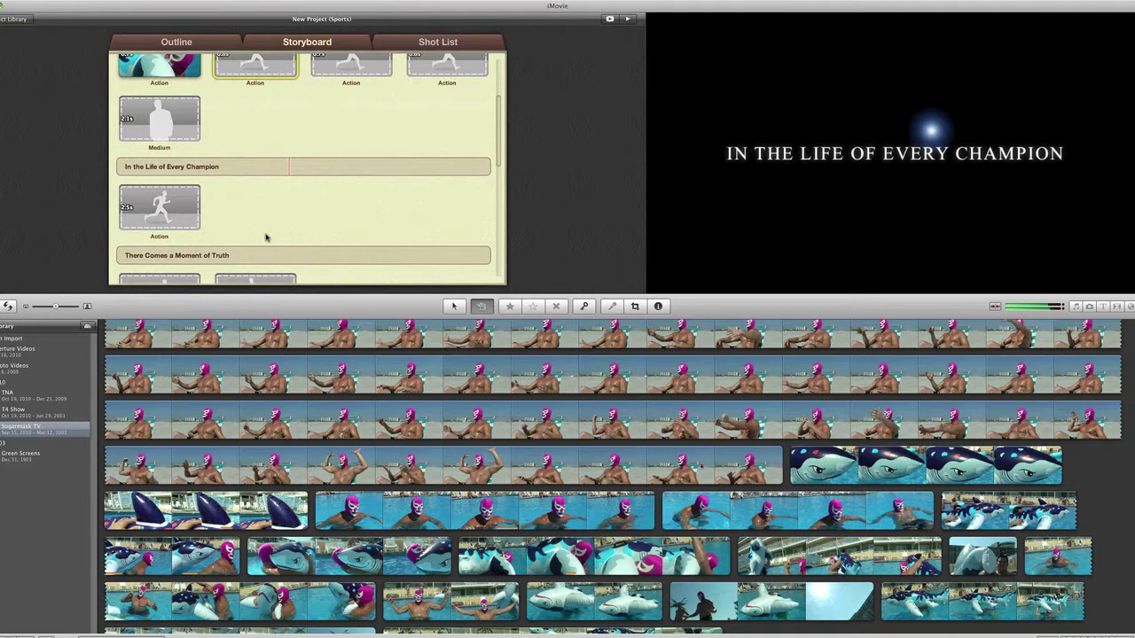
pyautogui.scroll(4, 266, 236)
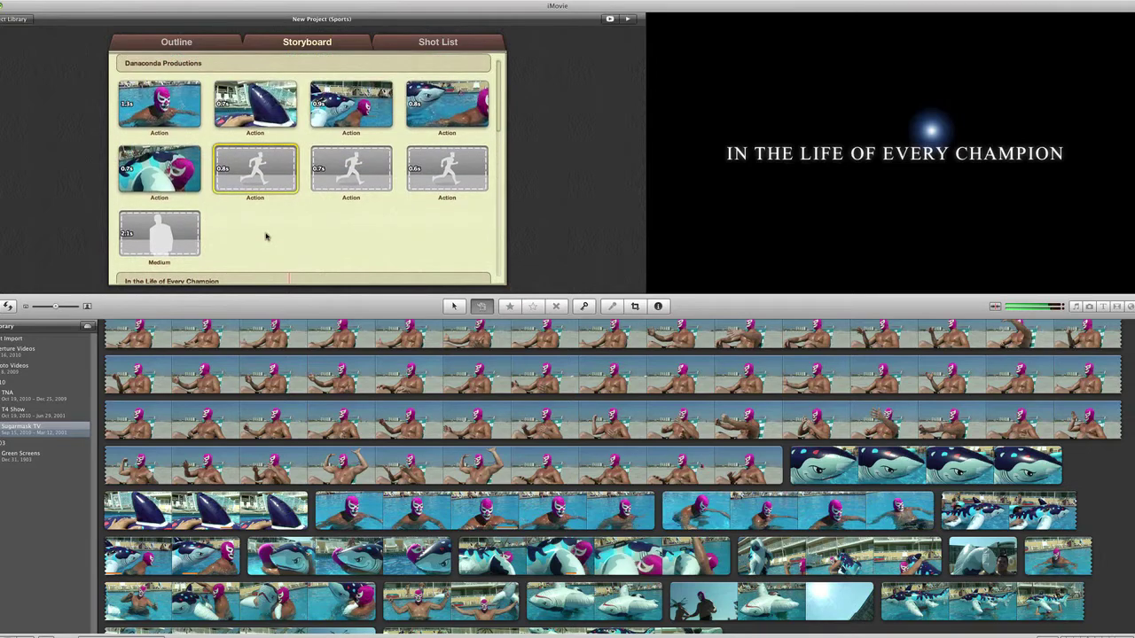
# - Show the Shot List and scroll through the Action, Group, Closeup, Medium and Wide groups
pyautogui.click(434, 42)
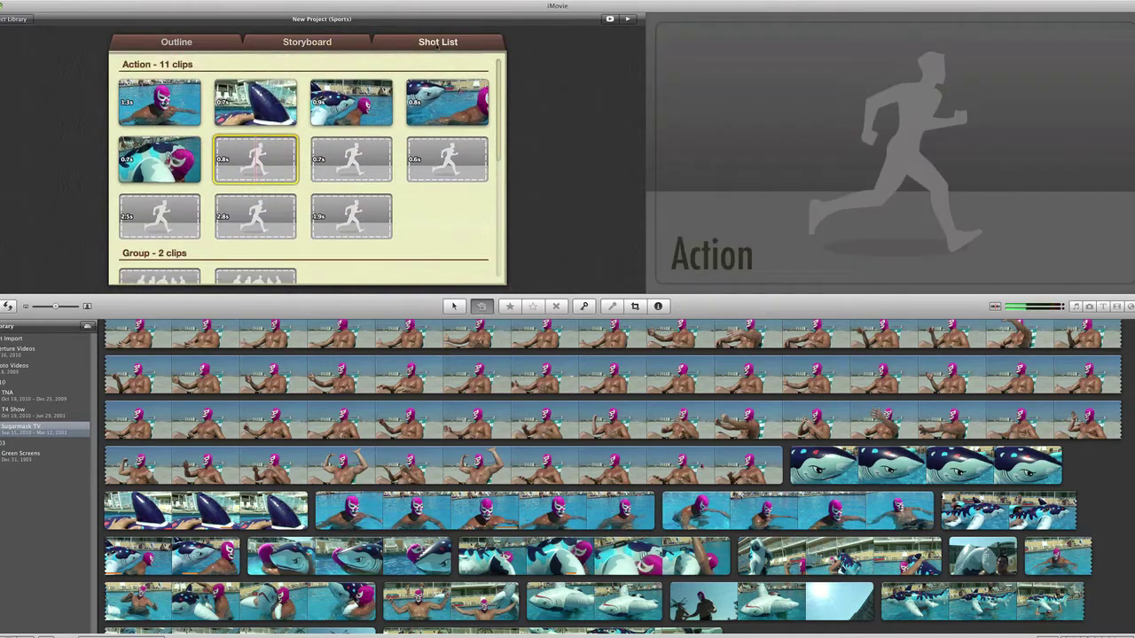
pyautogui.scroll(-5, 432, 222)
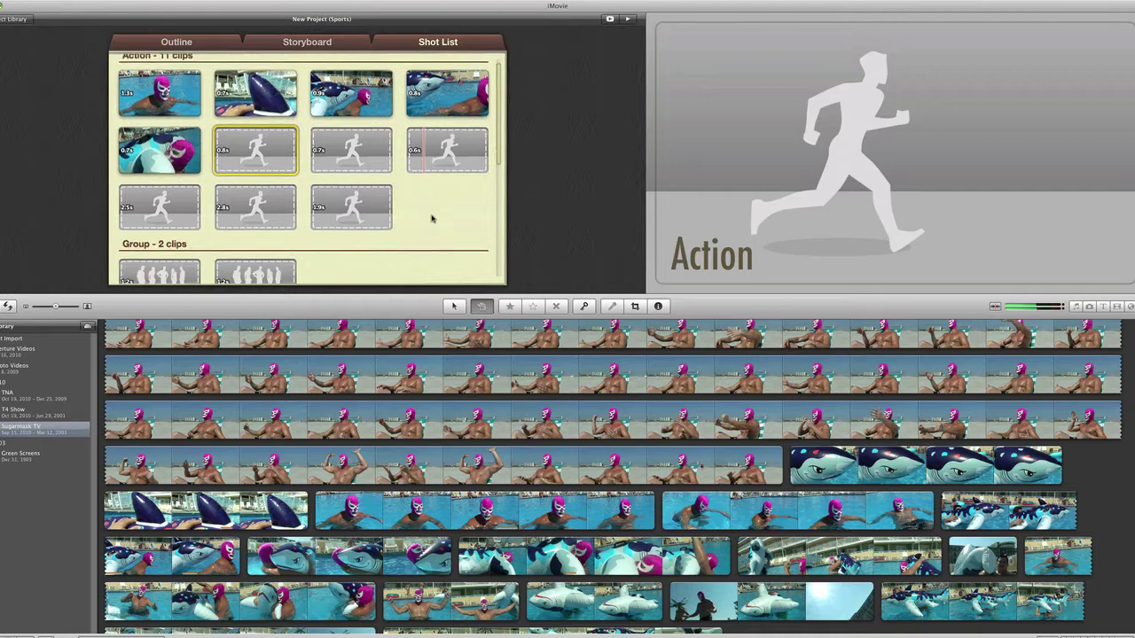
pyautogui.scroll(-1, 432, 219)
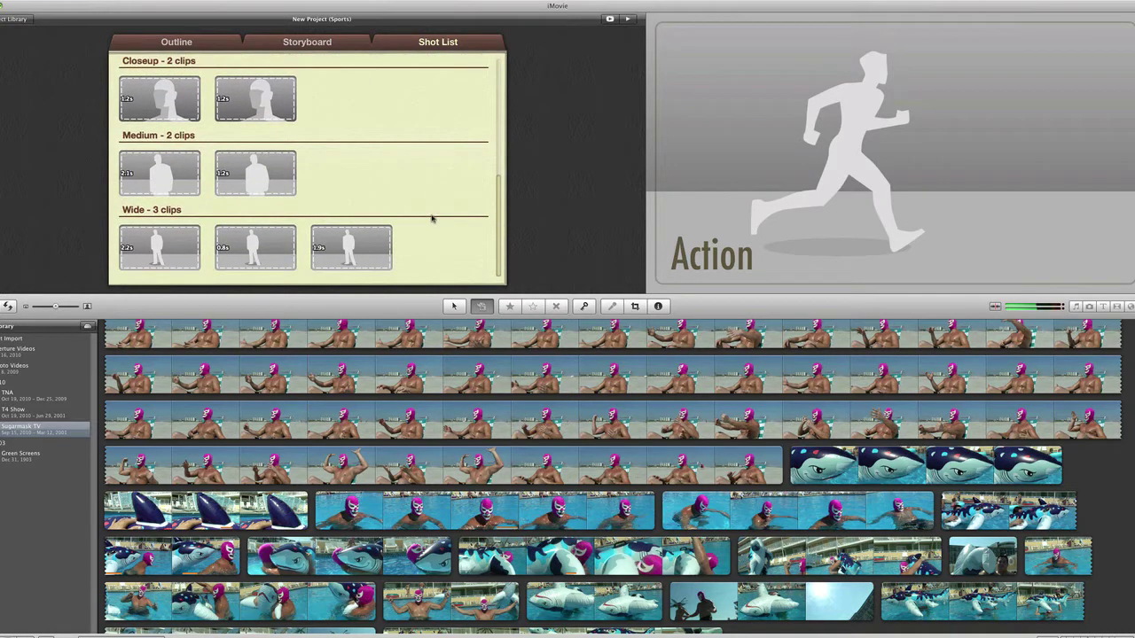
pyautogui.scroll(6, 432, 219)
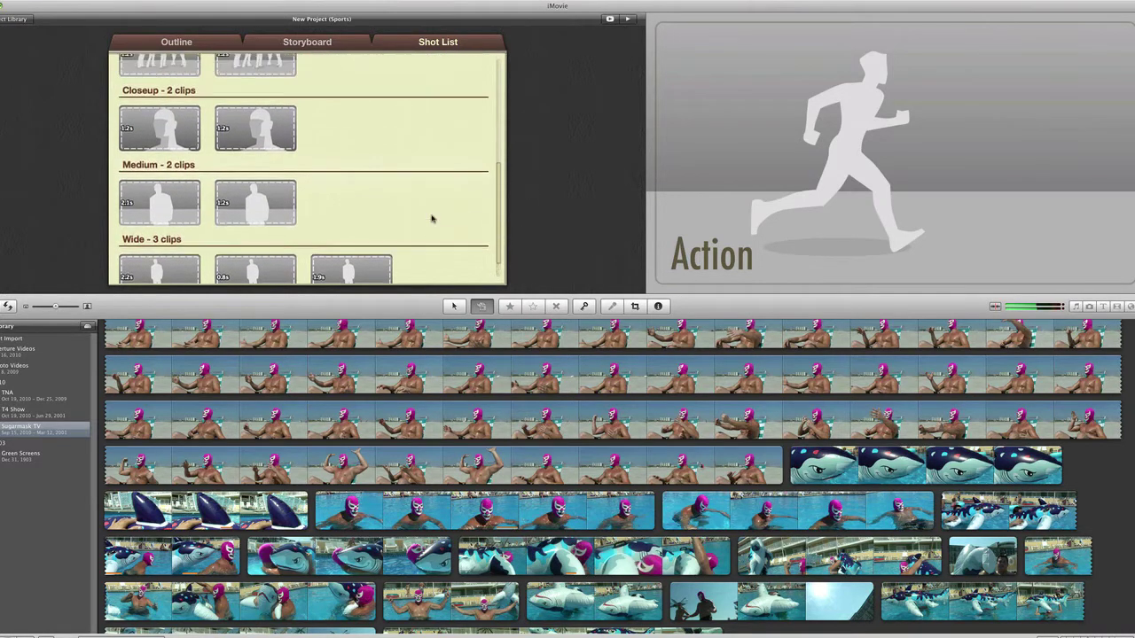
pyautogui.scroll(-4, 432, 219)
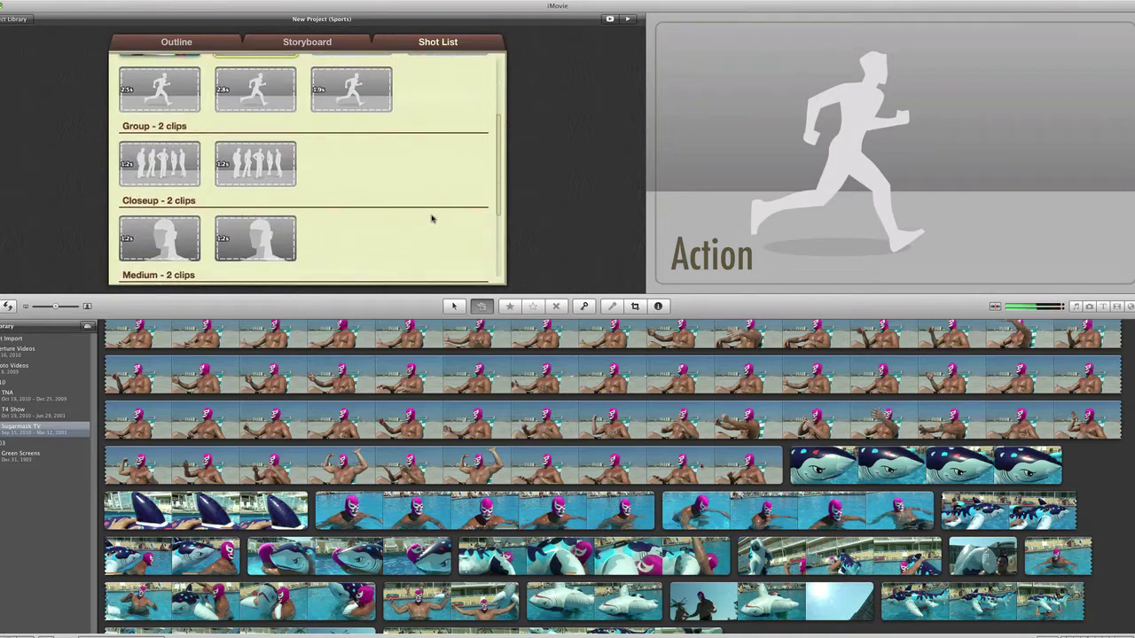
pyautogui.scroll(3, 431, 219)
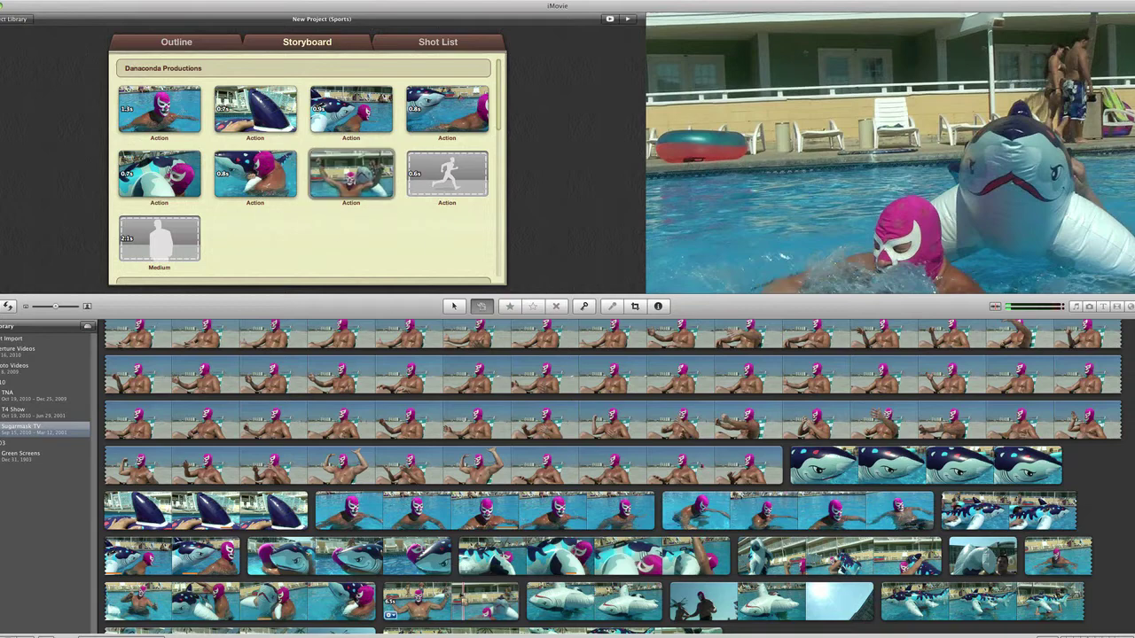
# - Review the seventh Action placeholder and fill it with a pool clip
pyautogui.click(351, 174)
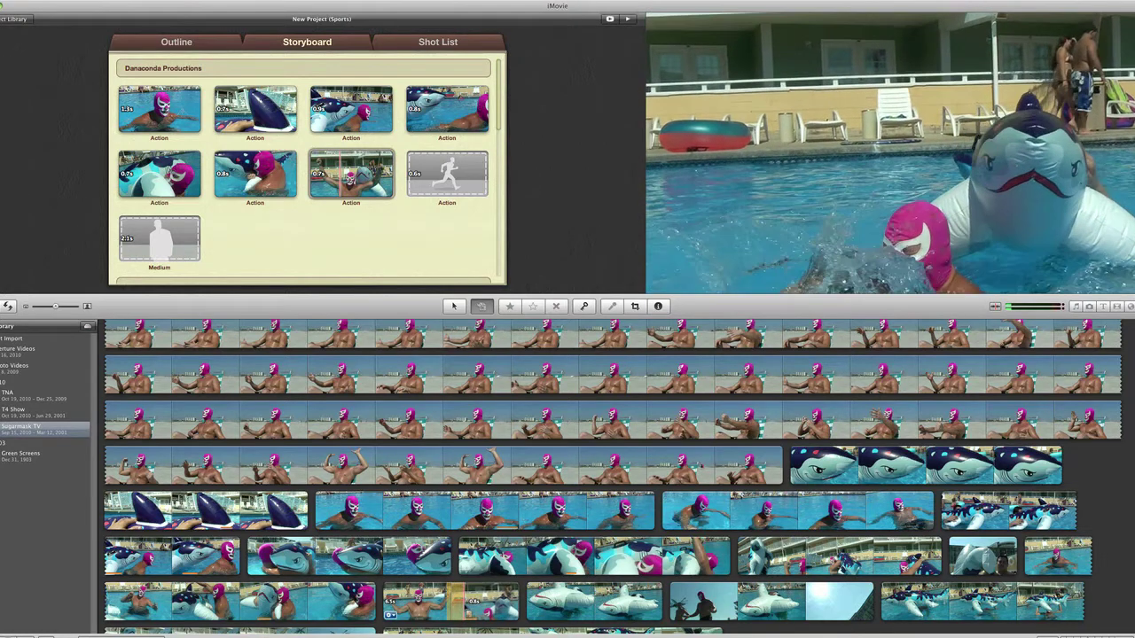
pyautogui.click(454, 601)
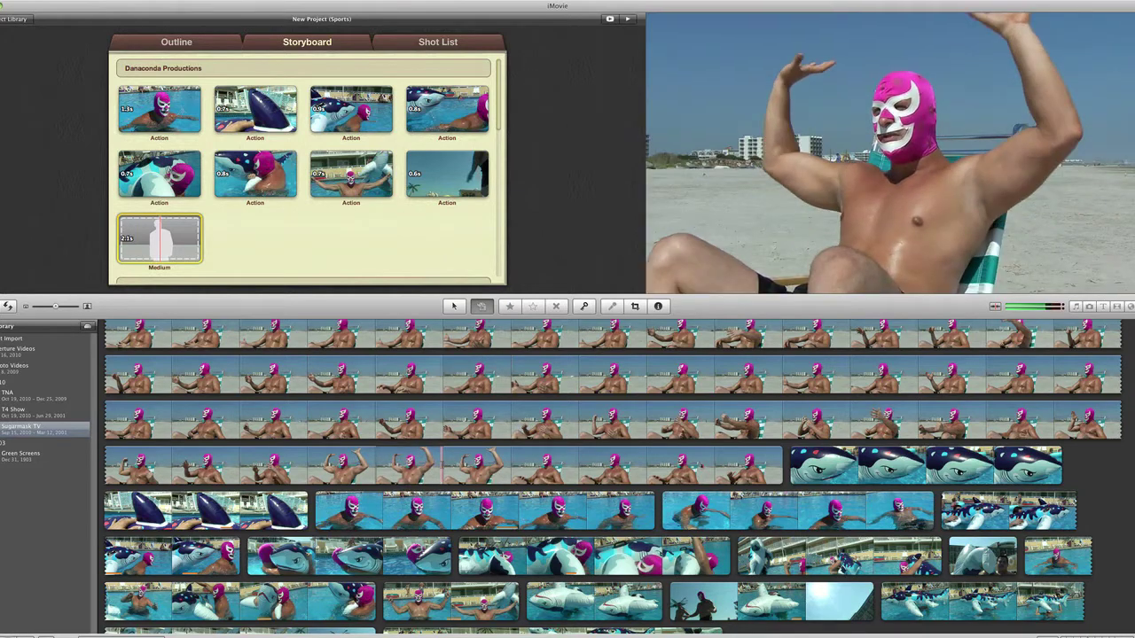
# - Put a short range of the beach wrestler clip into the Medium placeholder
pyautogui.moveTo(443, 466); pyautogui.dragTo(469, 466)
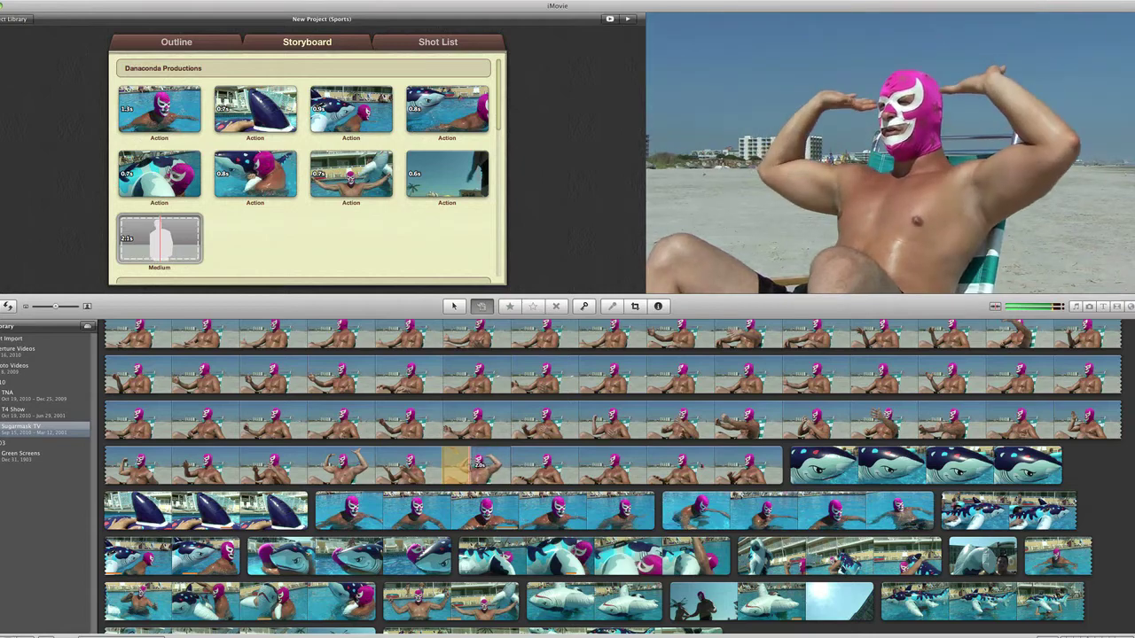
pyautogui.click(470, 465)
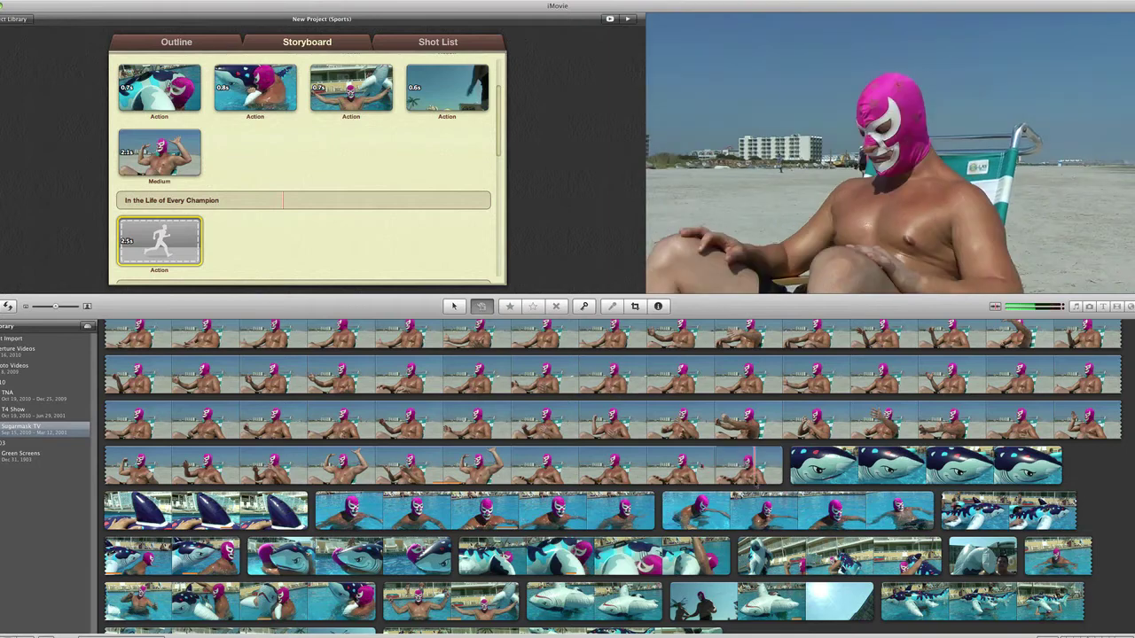
pyautogui.scroll(-1, 611, 374)
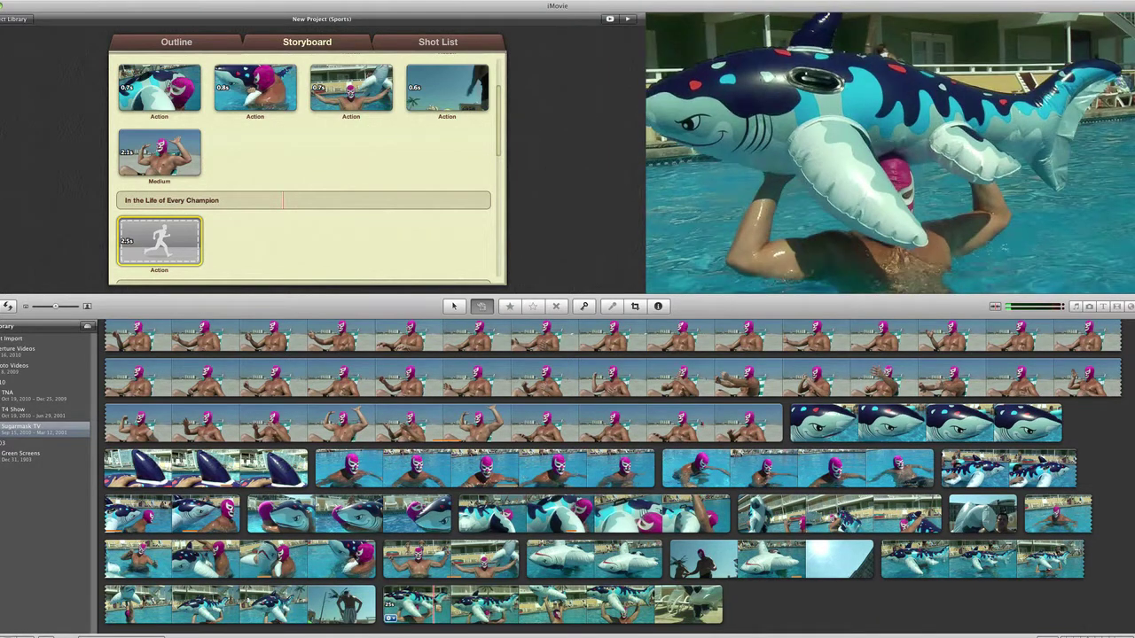
# - Fill the 2.5s Action placeholder with a range of the shark float clip
pyautogui.scroll(-1, 373, 213)
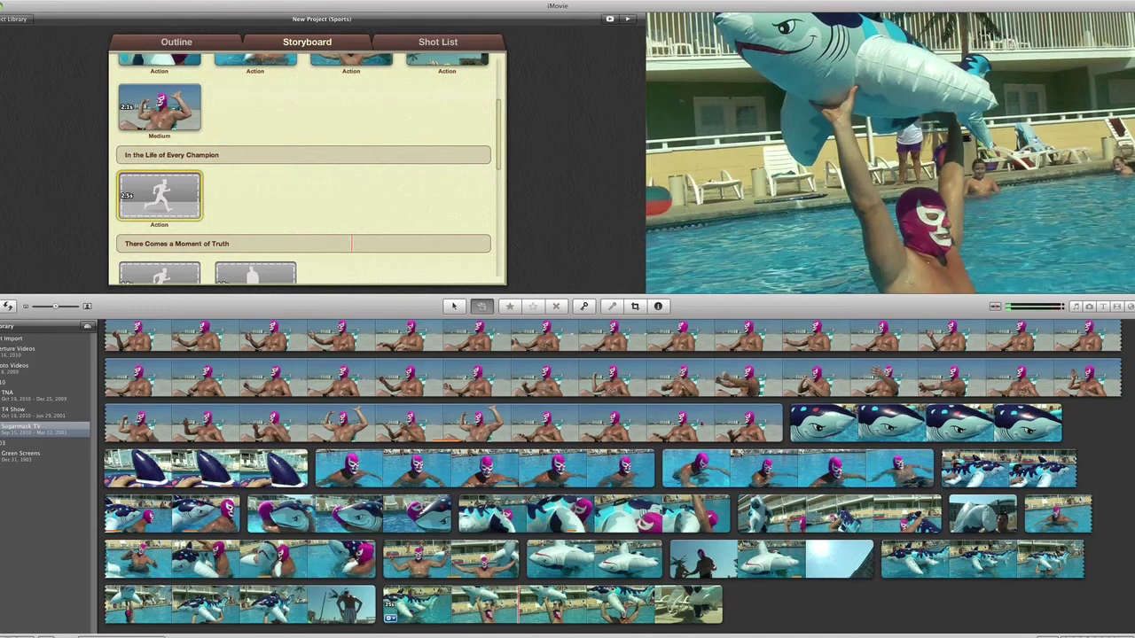
pyautogui.click(491, 605)
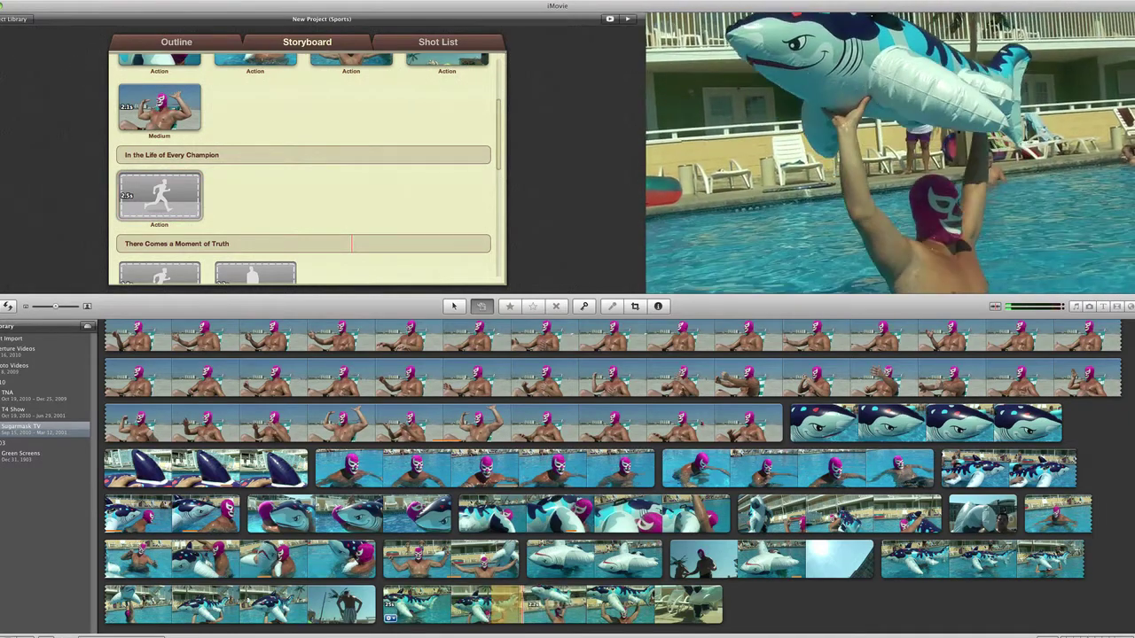
pyautogui.click(514, 605)
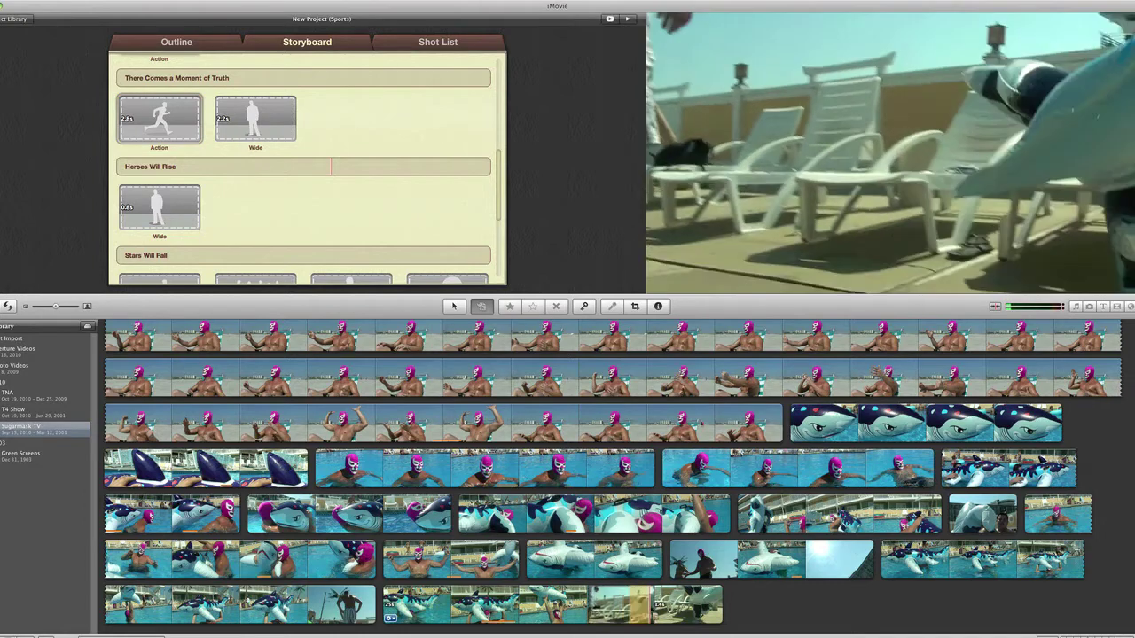
# - Extend the shark clip range to 2.5 seconds and drop it into the Action placeholder
pyautogui.moveTo(653, 604); pyautogui.dragTo(667, 605)
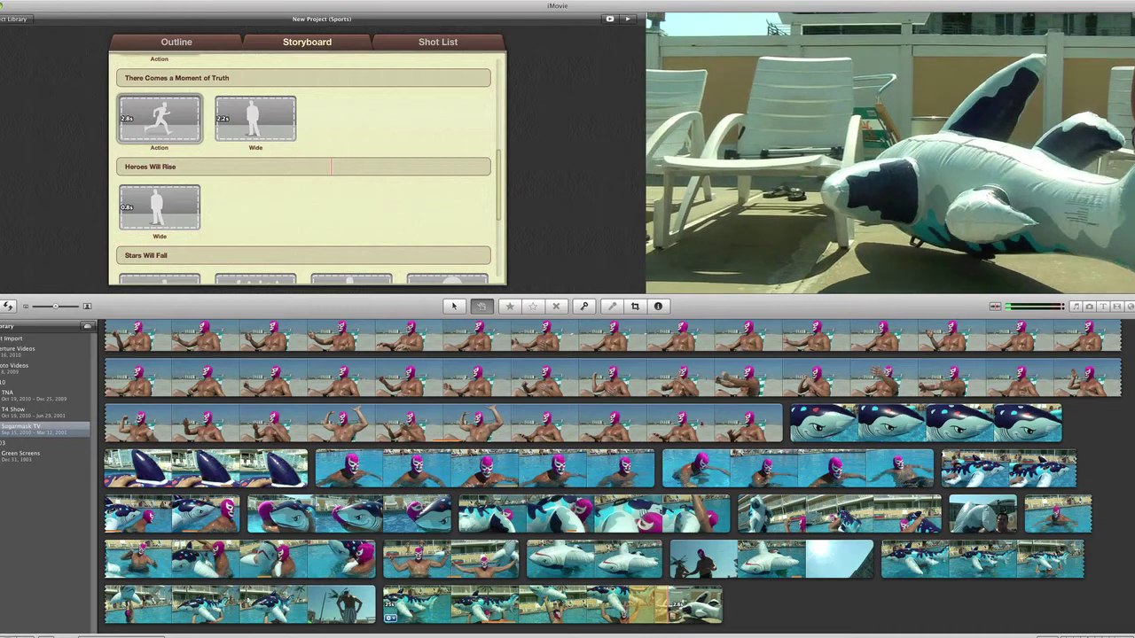
pyautogui.moveTo(656, 605); pyautogui.dragTo(160, 120)
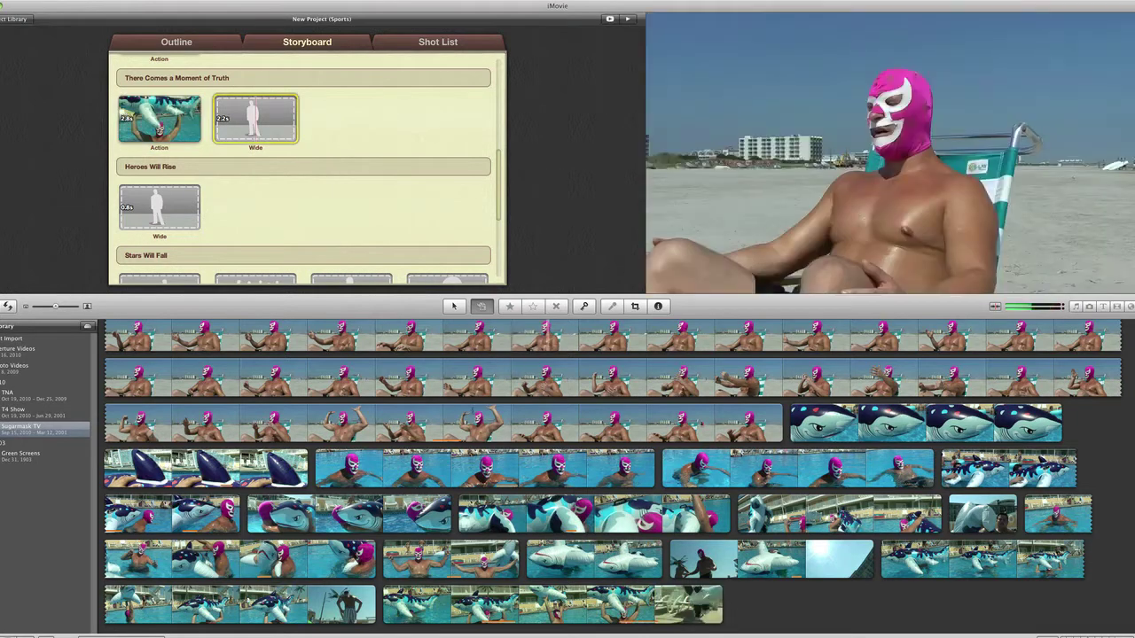
pyautogui.scroll(3, 800, 468)
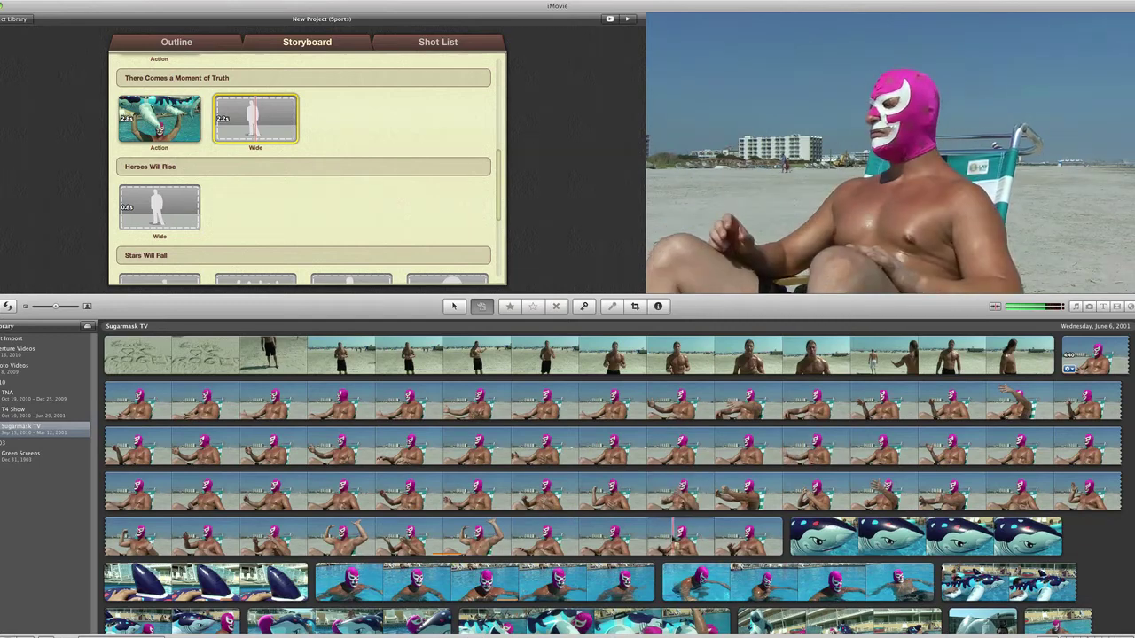
# - Mark a beach wrestler range trimmed to 2.5 seconds for the Wide placeholder
pyautogui.click(683, 536)
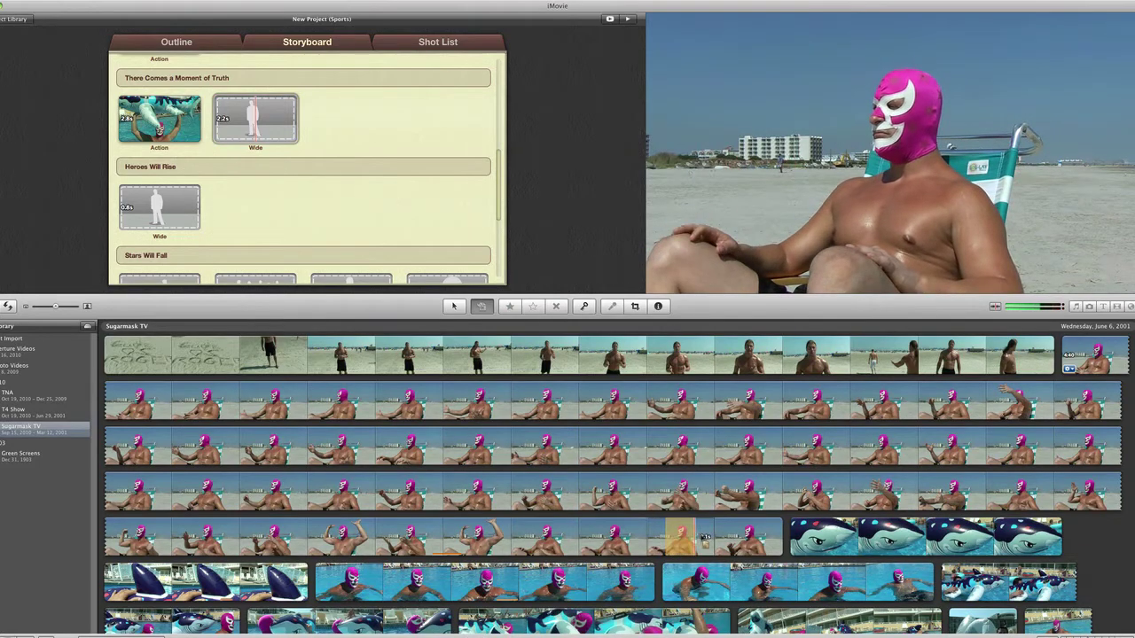
pyautogui.moveTo(702, 539); pyautogui.dragTo(700, 539)
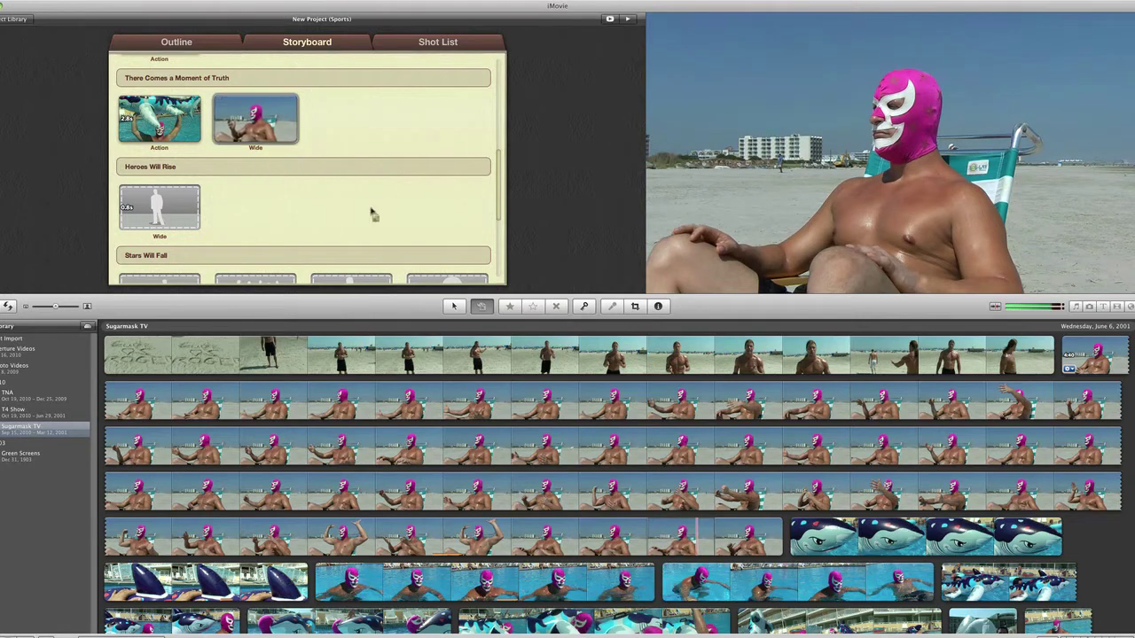
pyautogui.scroll(-4, 381, 195)
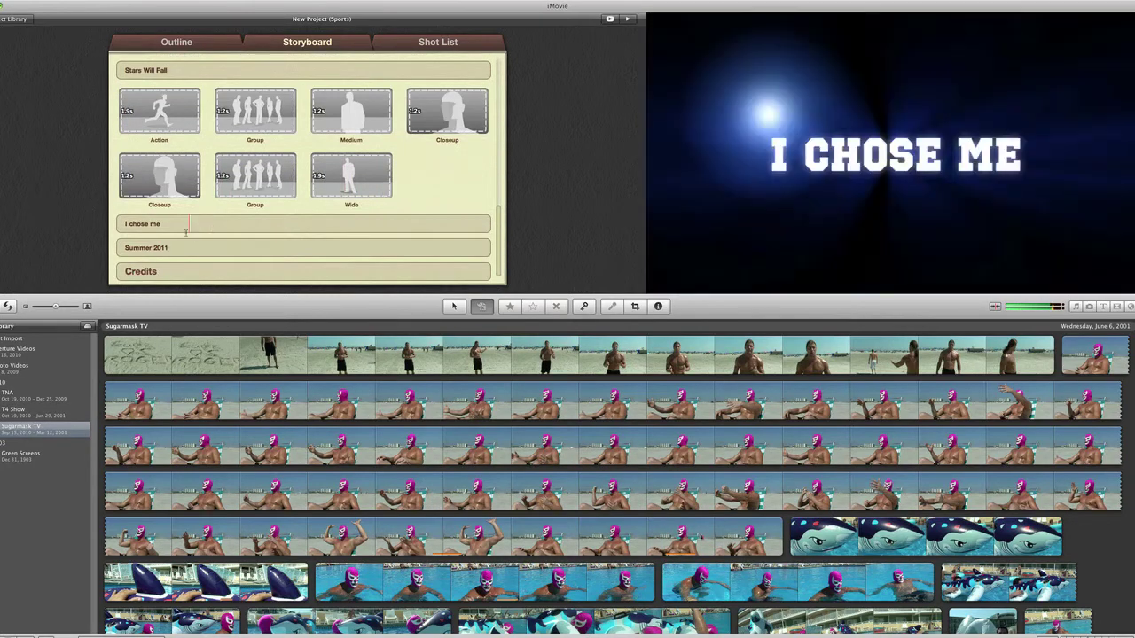